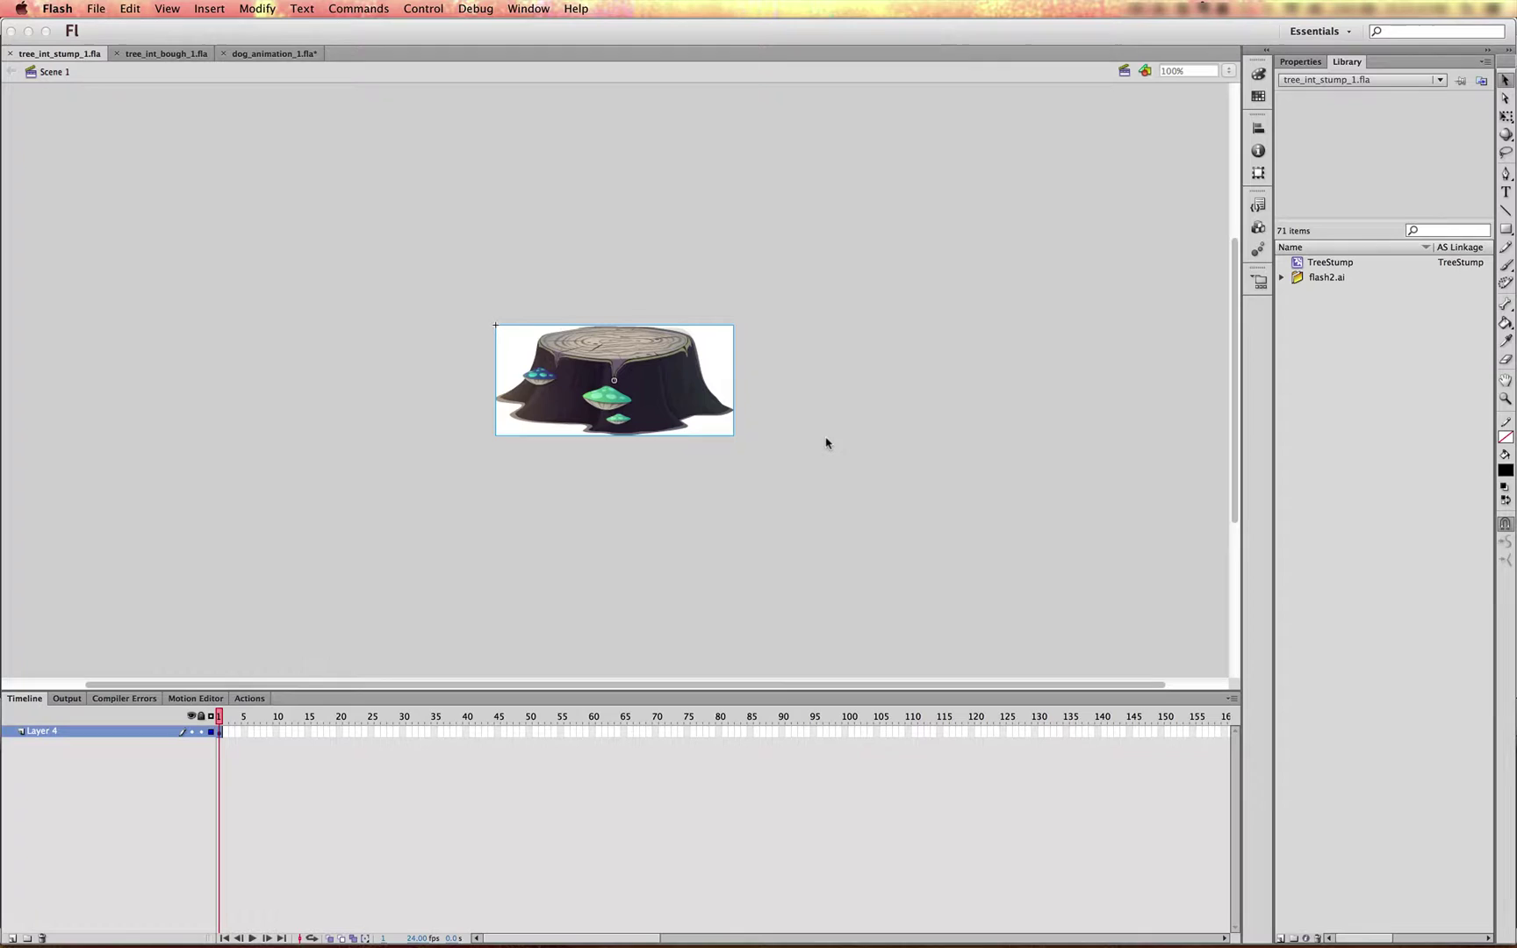
In Flash, try moving the stump, undo it, and view the TreeStump symbol's properties unchanged.
{"action": "left_click", "coordinate": [747, 373]}
{"action": "left_click_drag", "start_coordinate": [648, 384], "coordinate": [661, 442]}
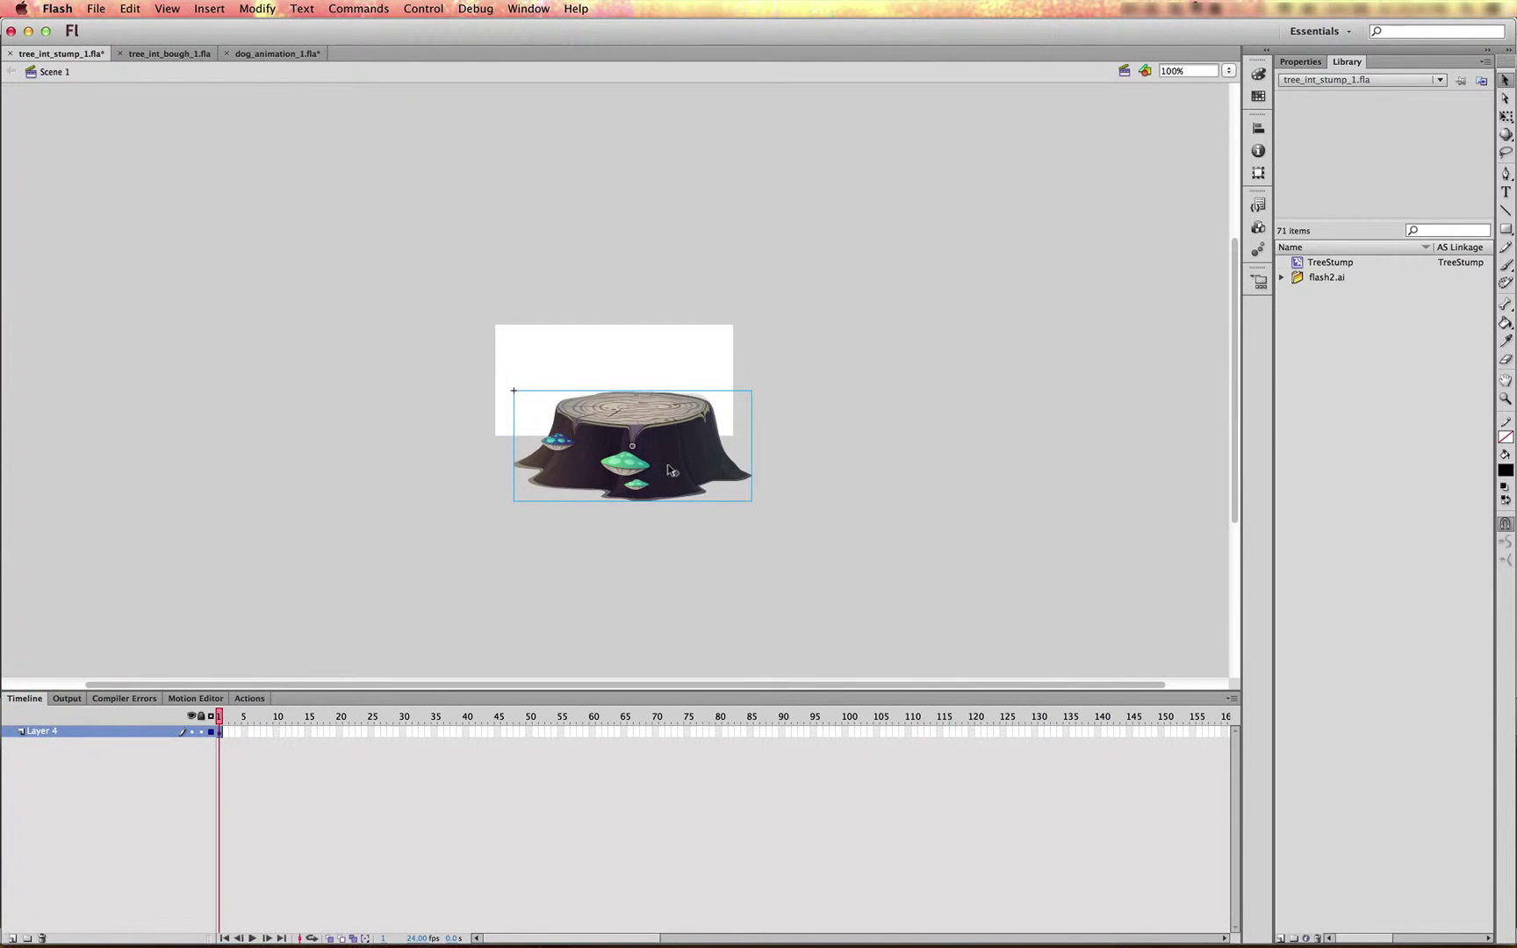
{"action": "key", "text": "super+z"}
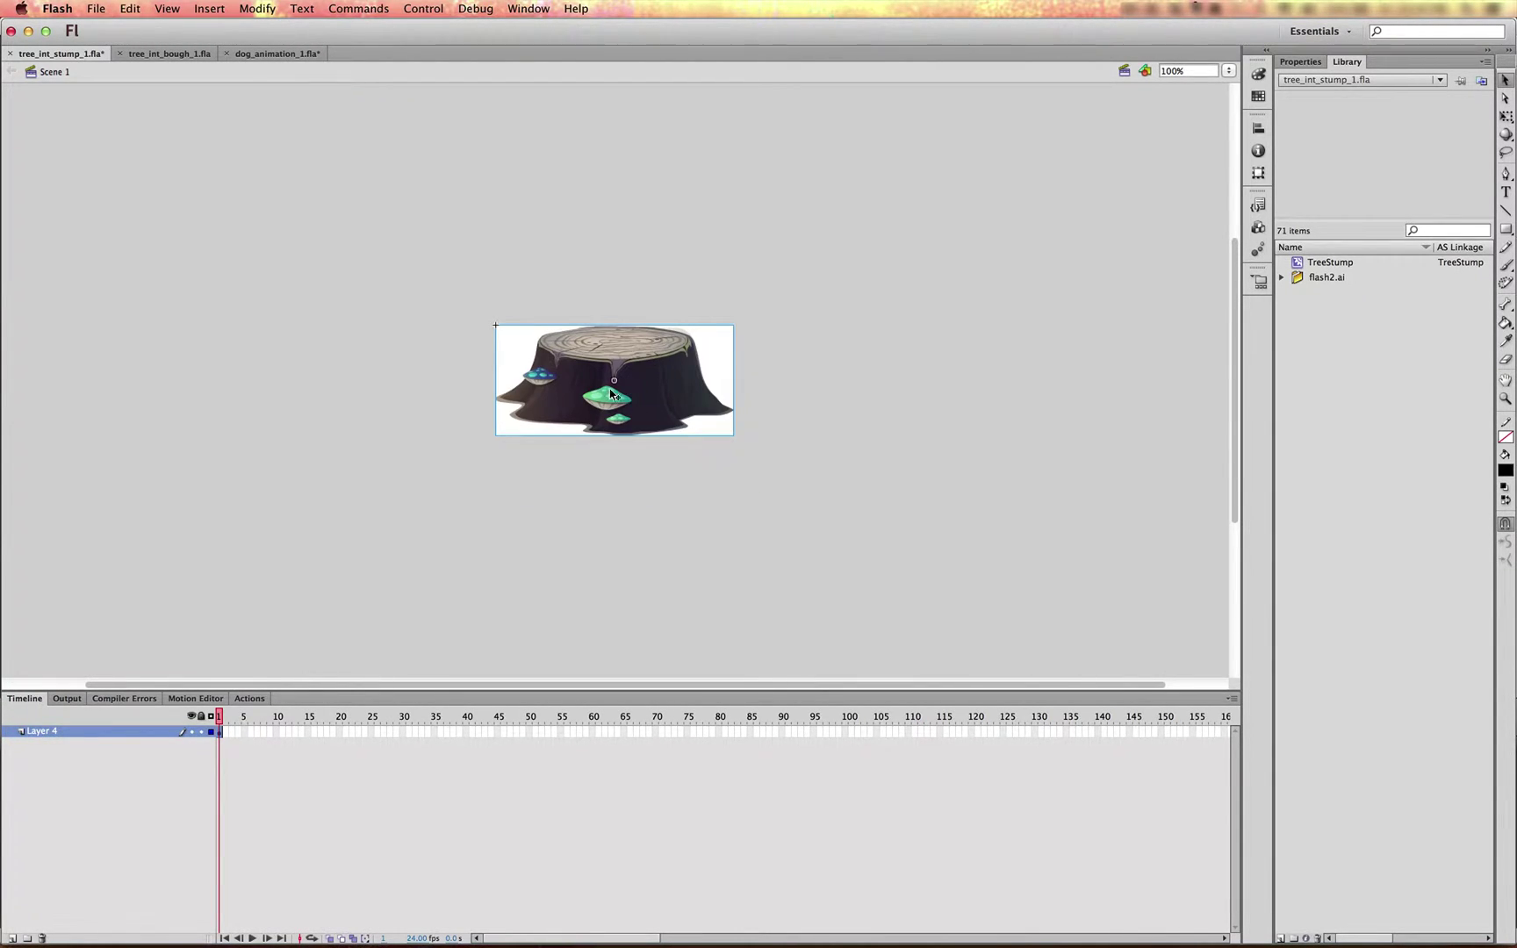
{"action": "left_click", "coordinate": [1323, 263]}
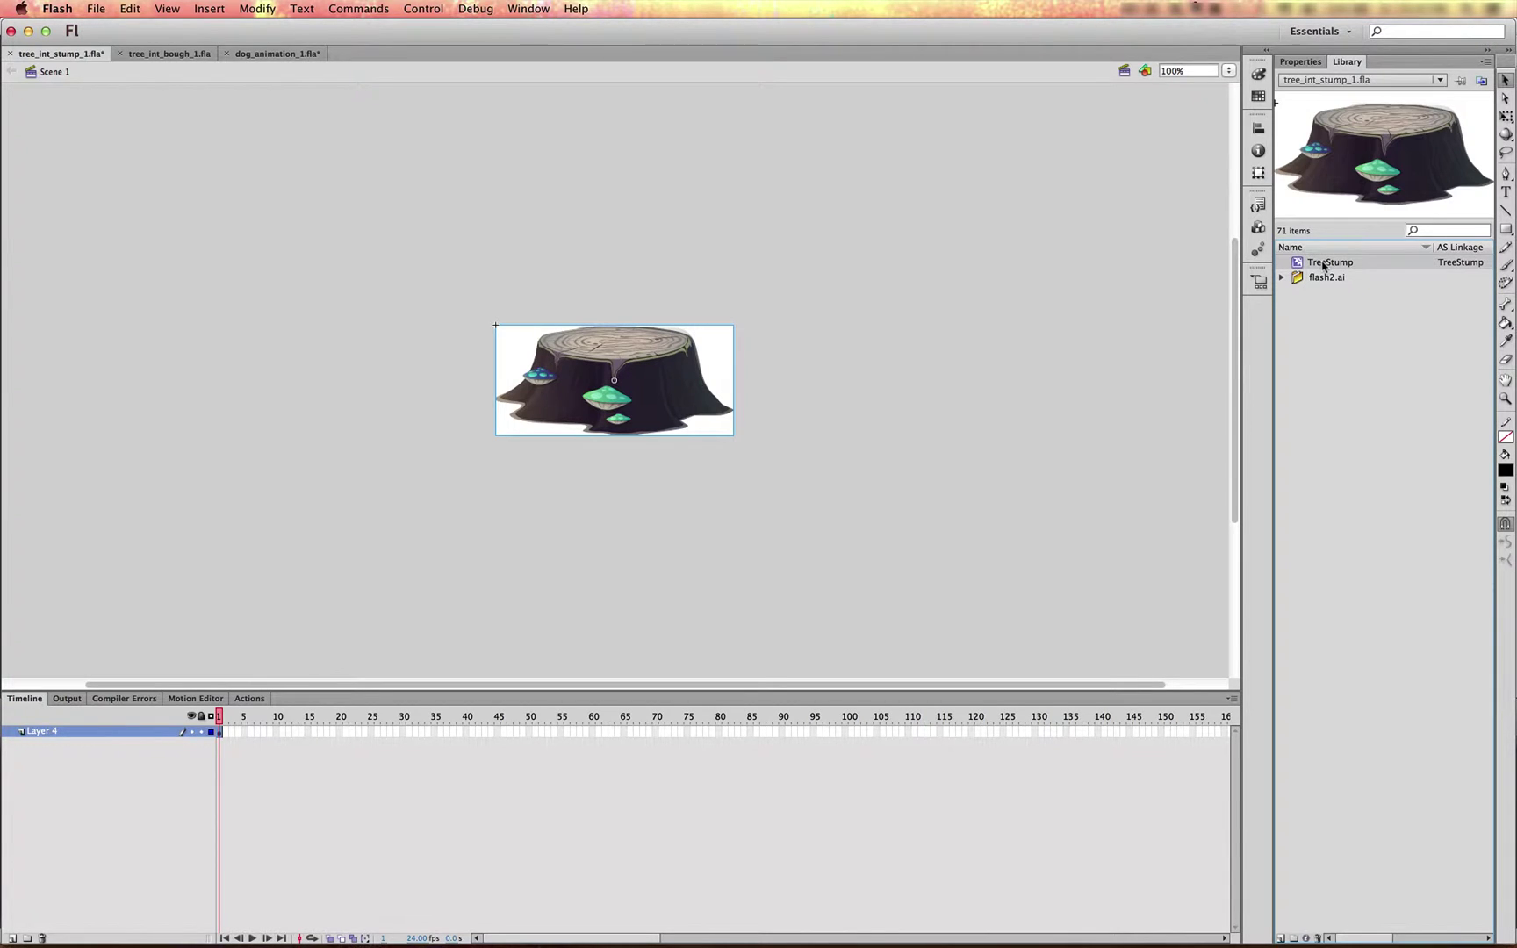
{"action": "right_click", "coordinate": [1324, 264]}
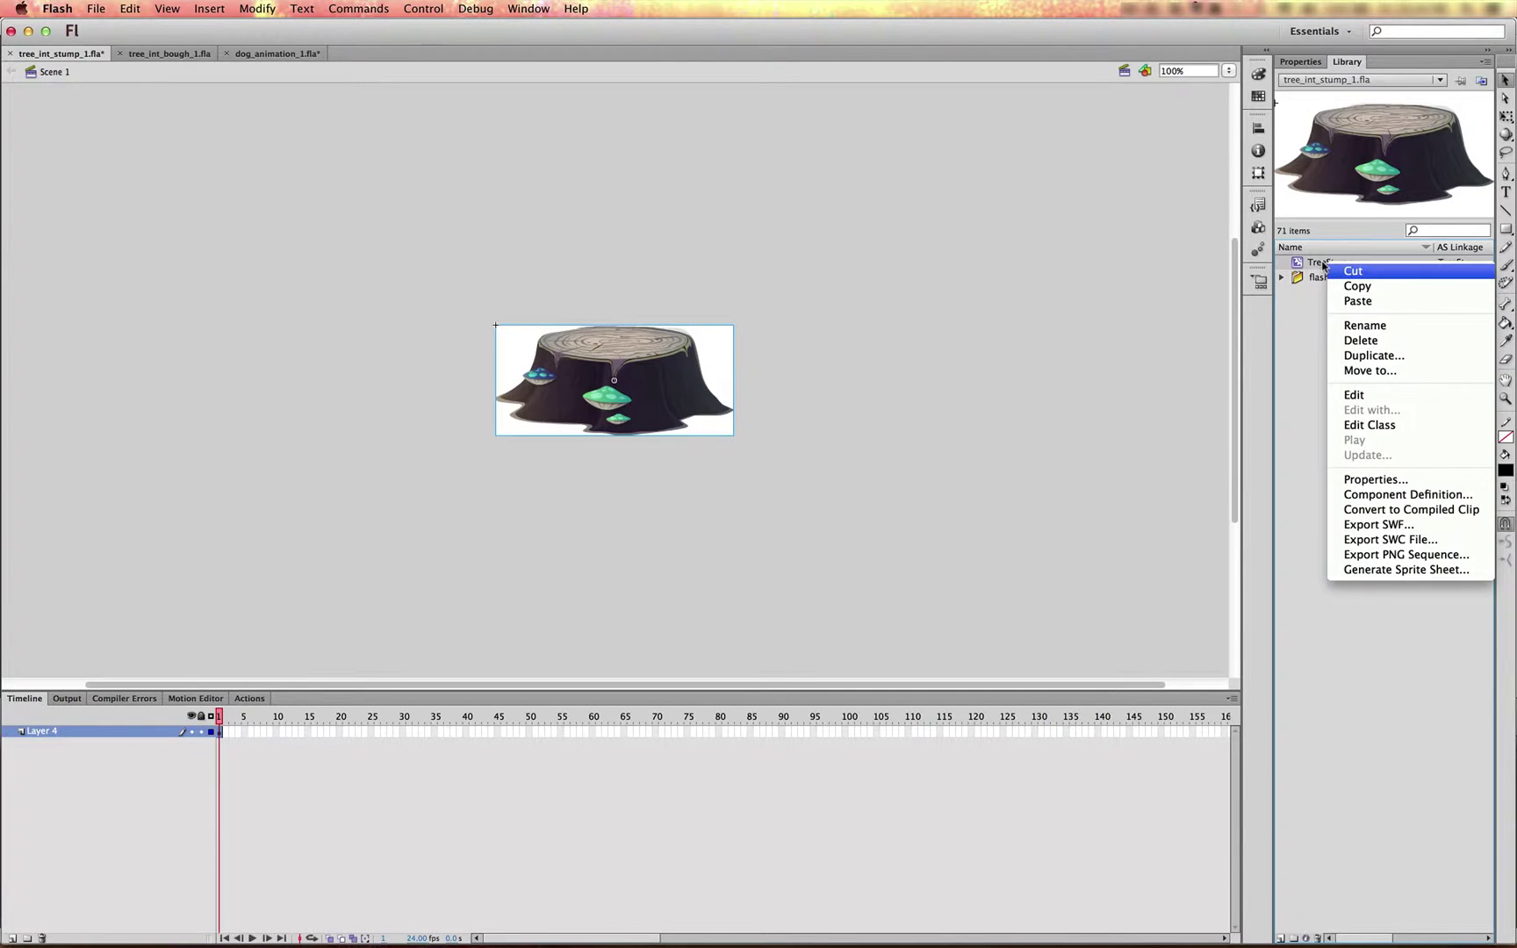
{"action": "left_click", "coordinate": [1354, 486]}
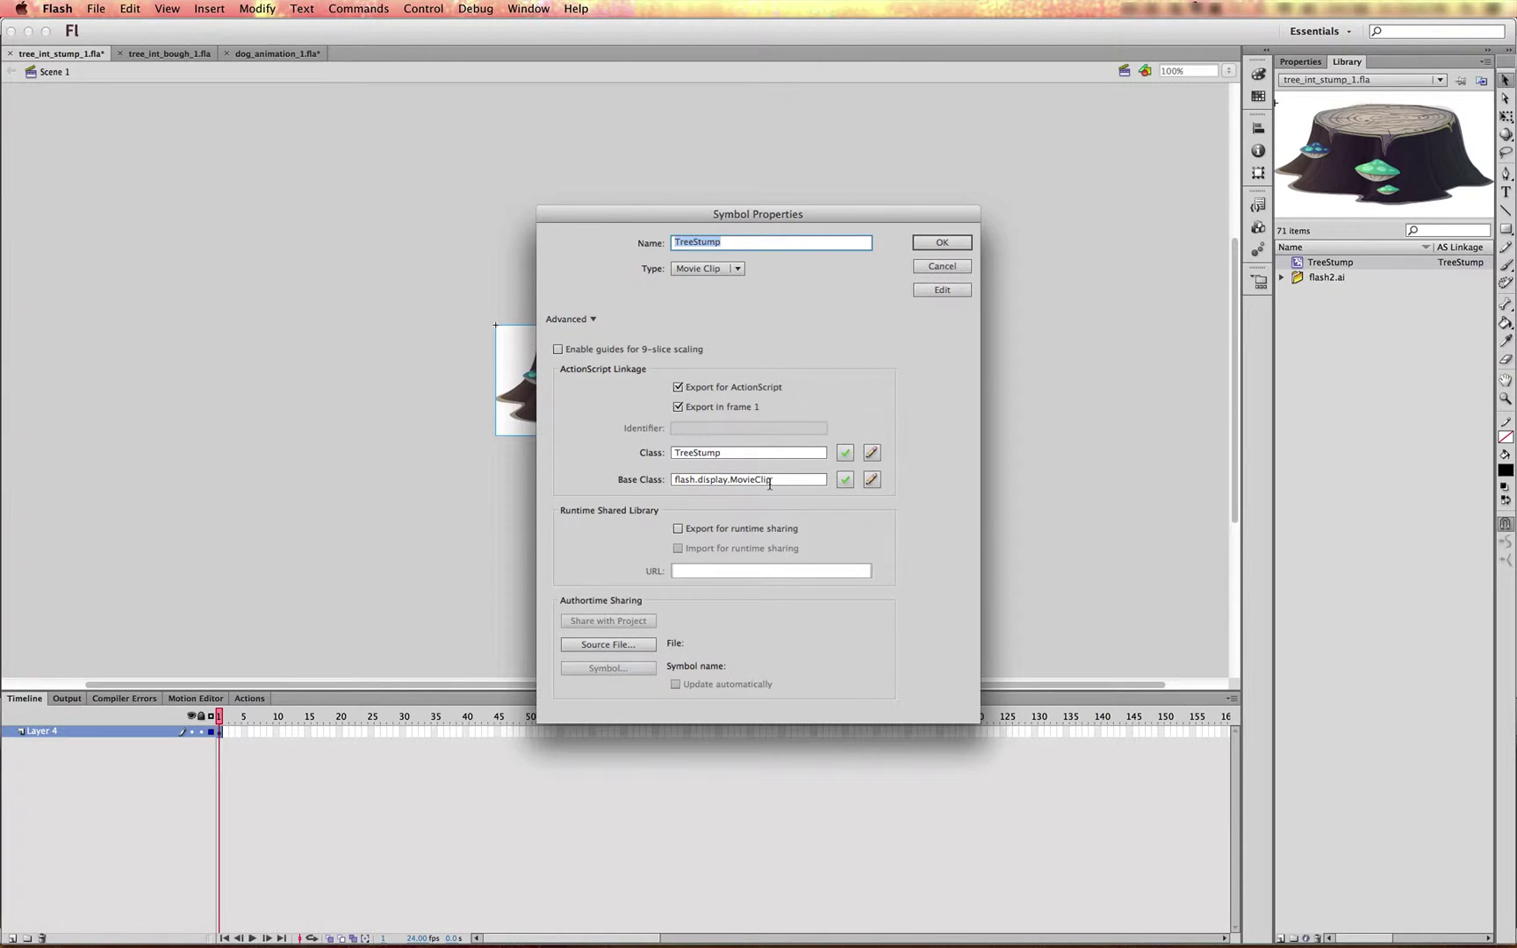
{"action": "left_click", "coordinate": [941, 266]}
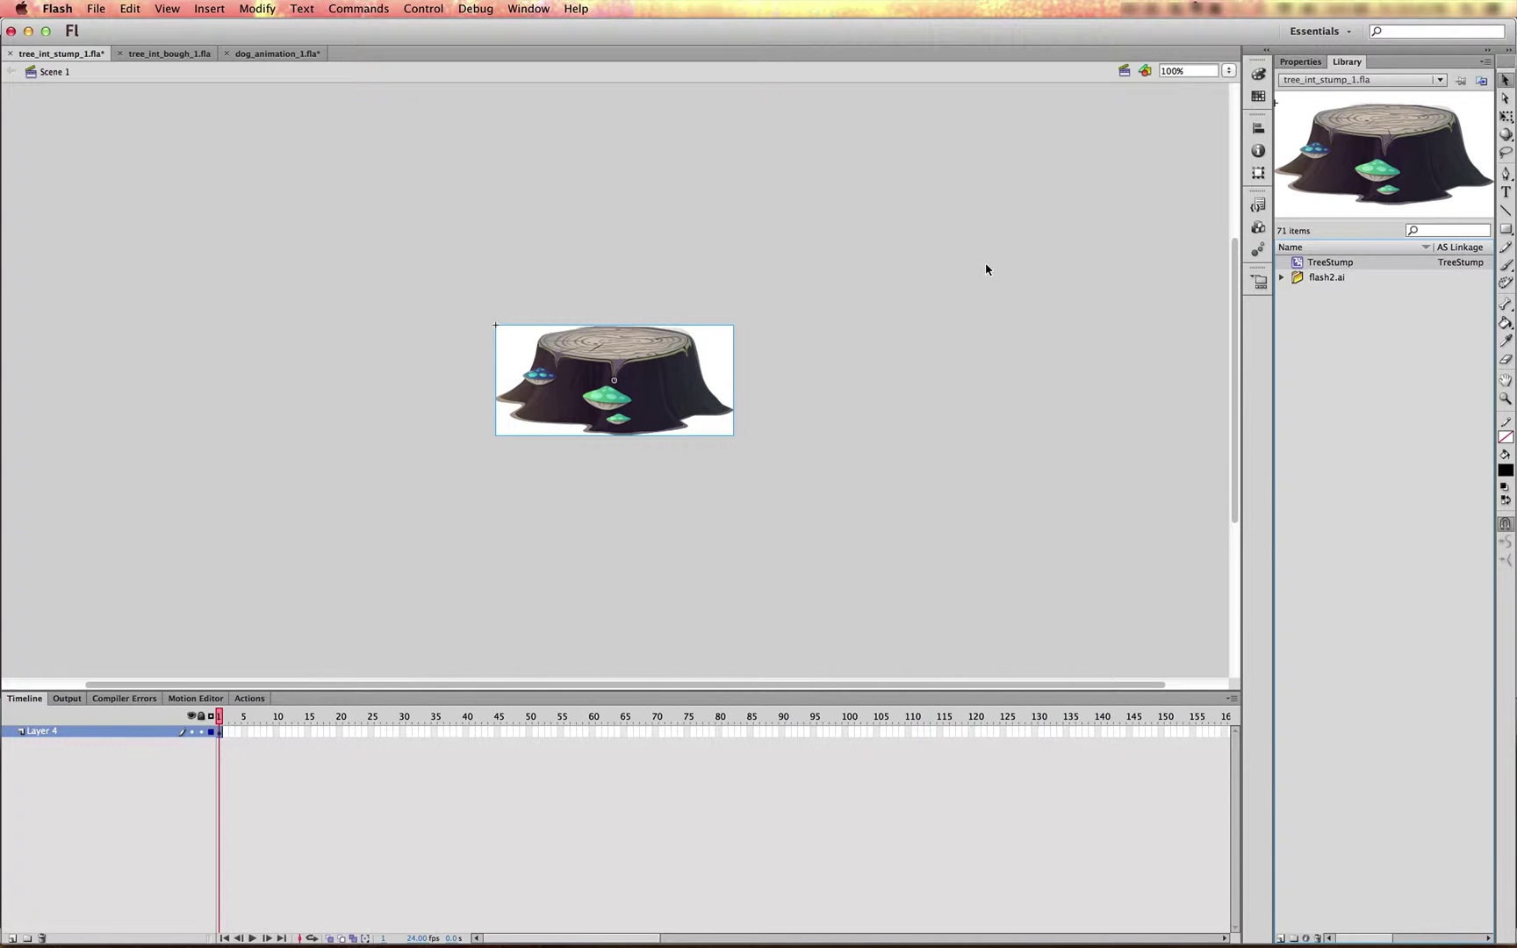
In GameBuilder Studio, import tree_int_stump_1.swf as an asset and place it on the level.
{"action": "key", "text": "super+Tab"}
{"action": "left_click", "coordinate": [339, 479]}
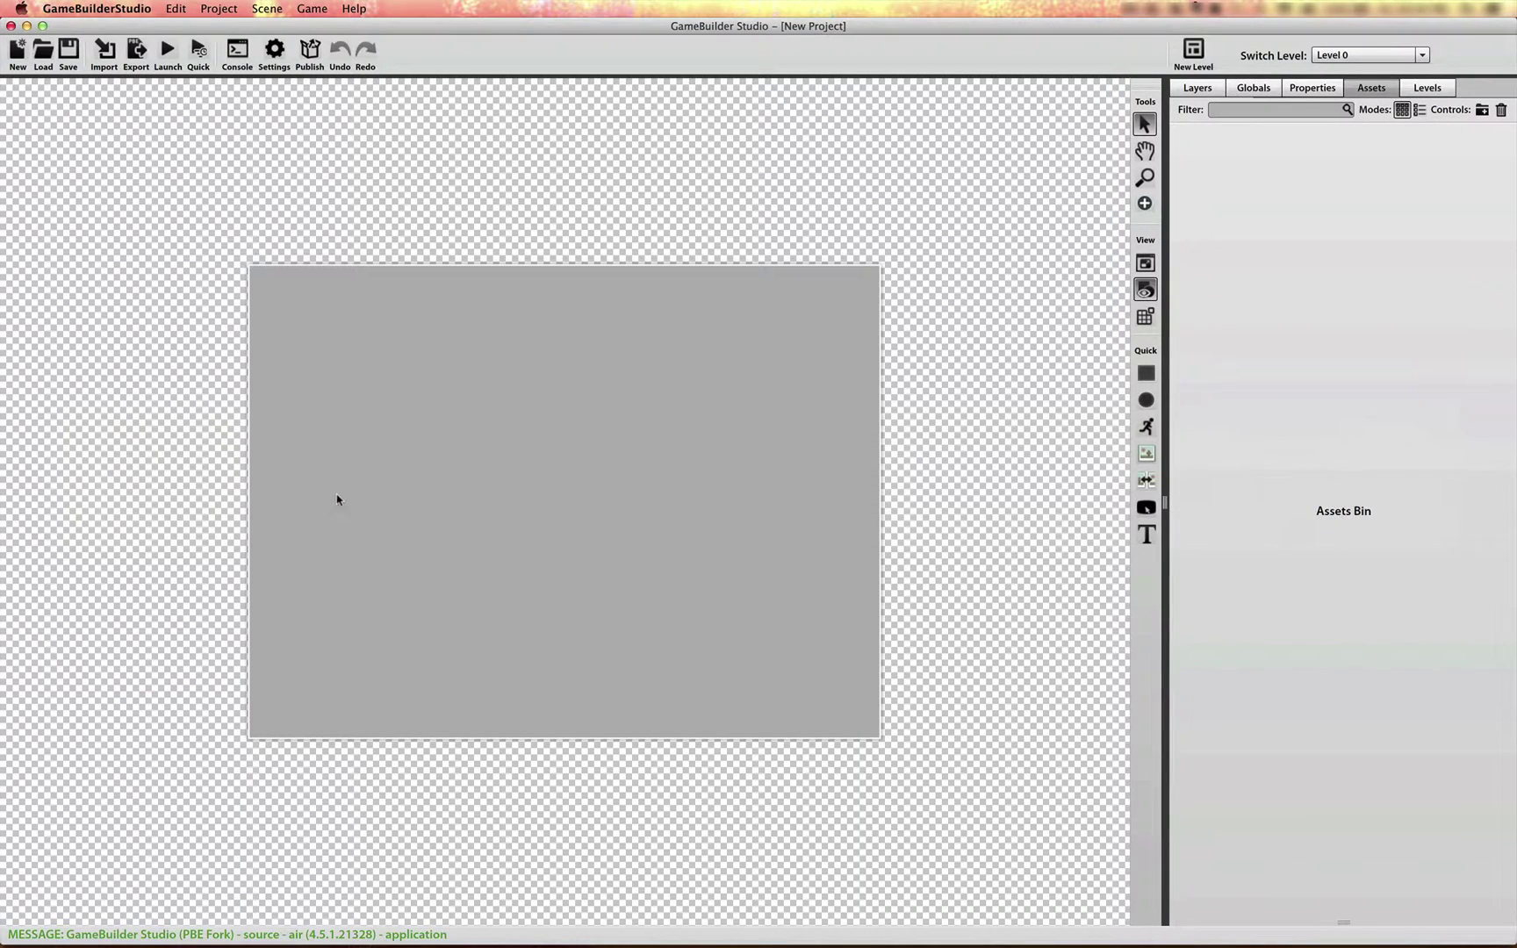
{"action": "left_click", "coordinate": [1483, 109]}
{"action": "left_click", "coordinate": [525, 203]}
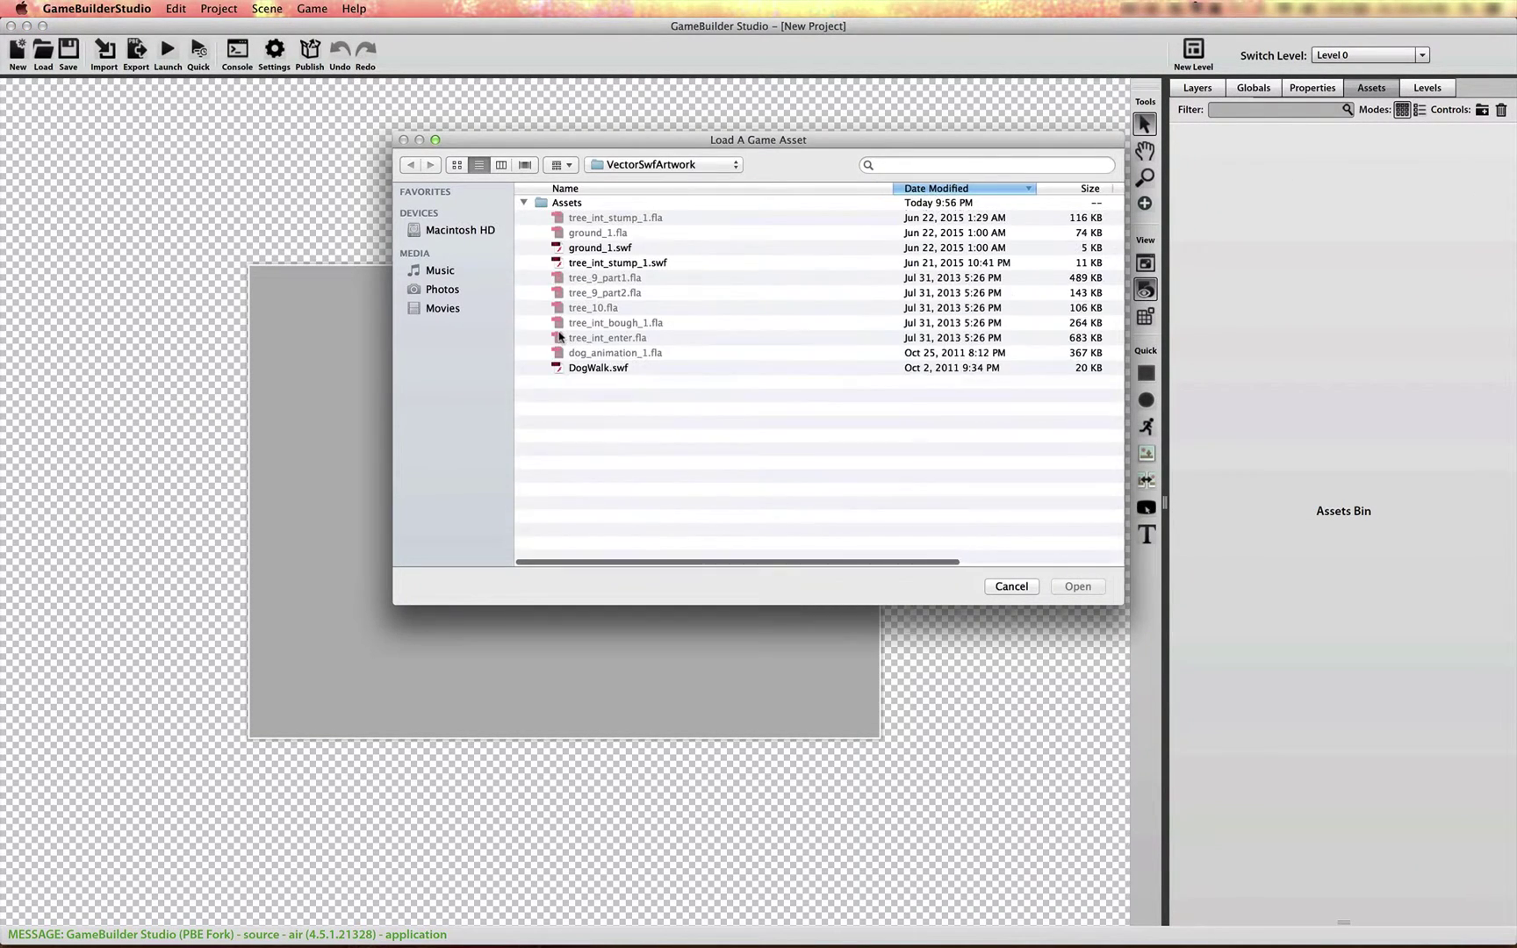
{"action": "left_click", "coordinate": [597, 263]}
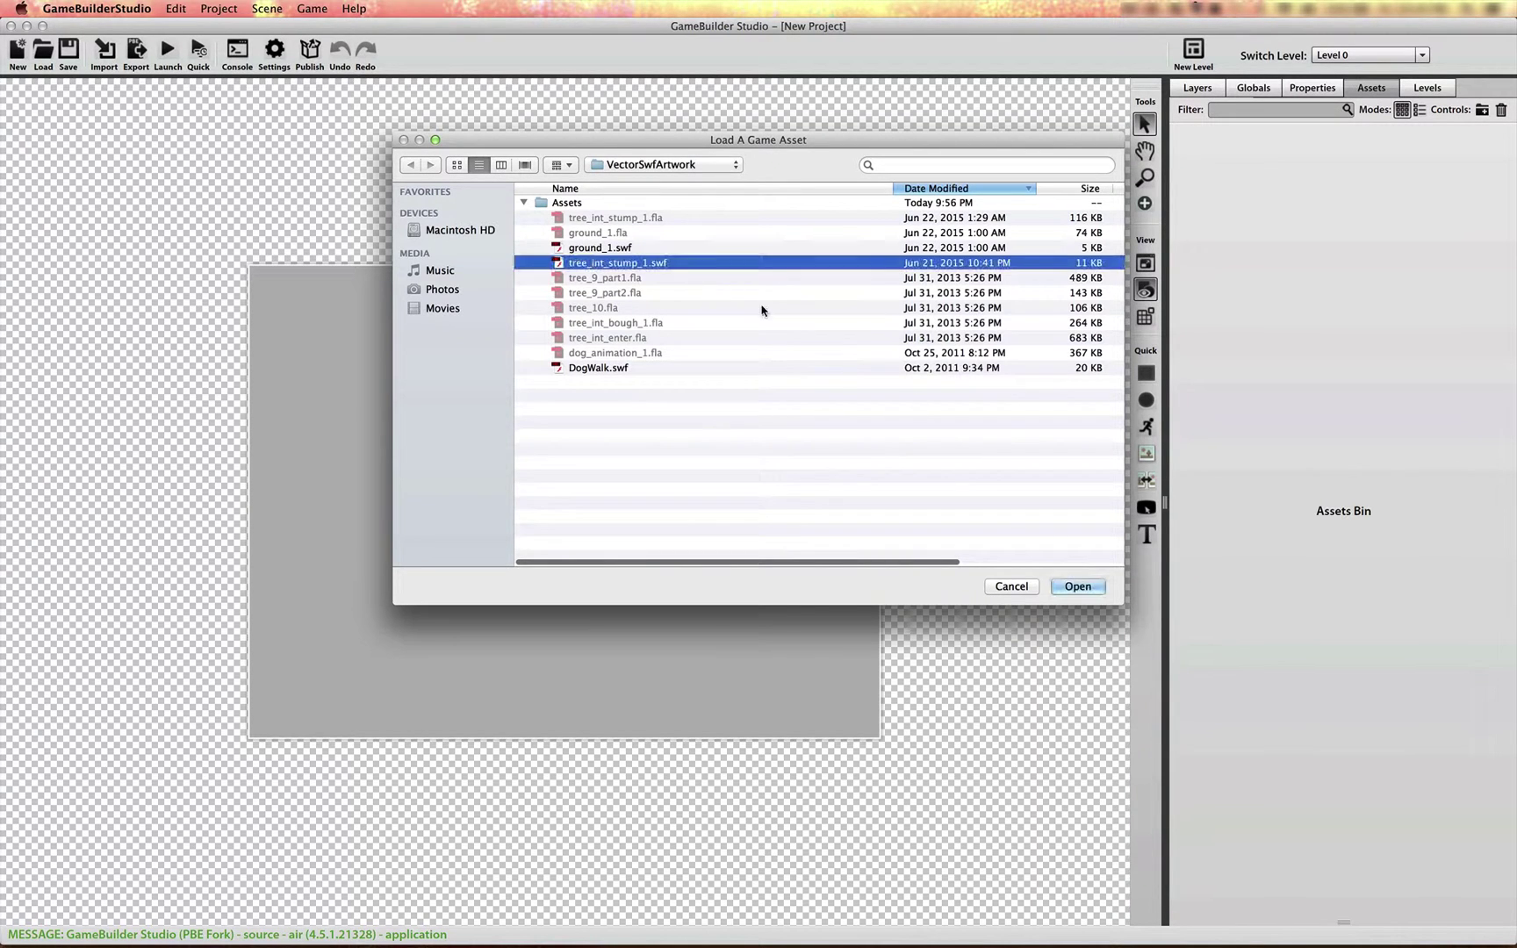
{"action": "left_click", "coordinate": [1078, 587]}
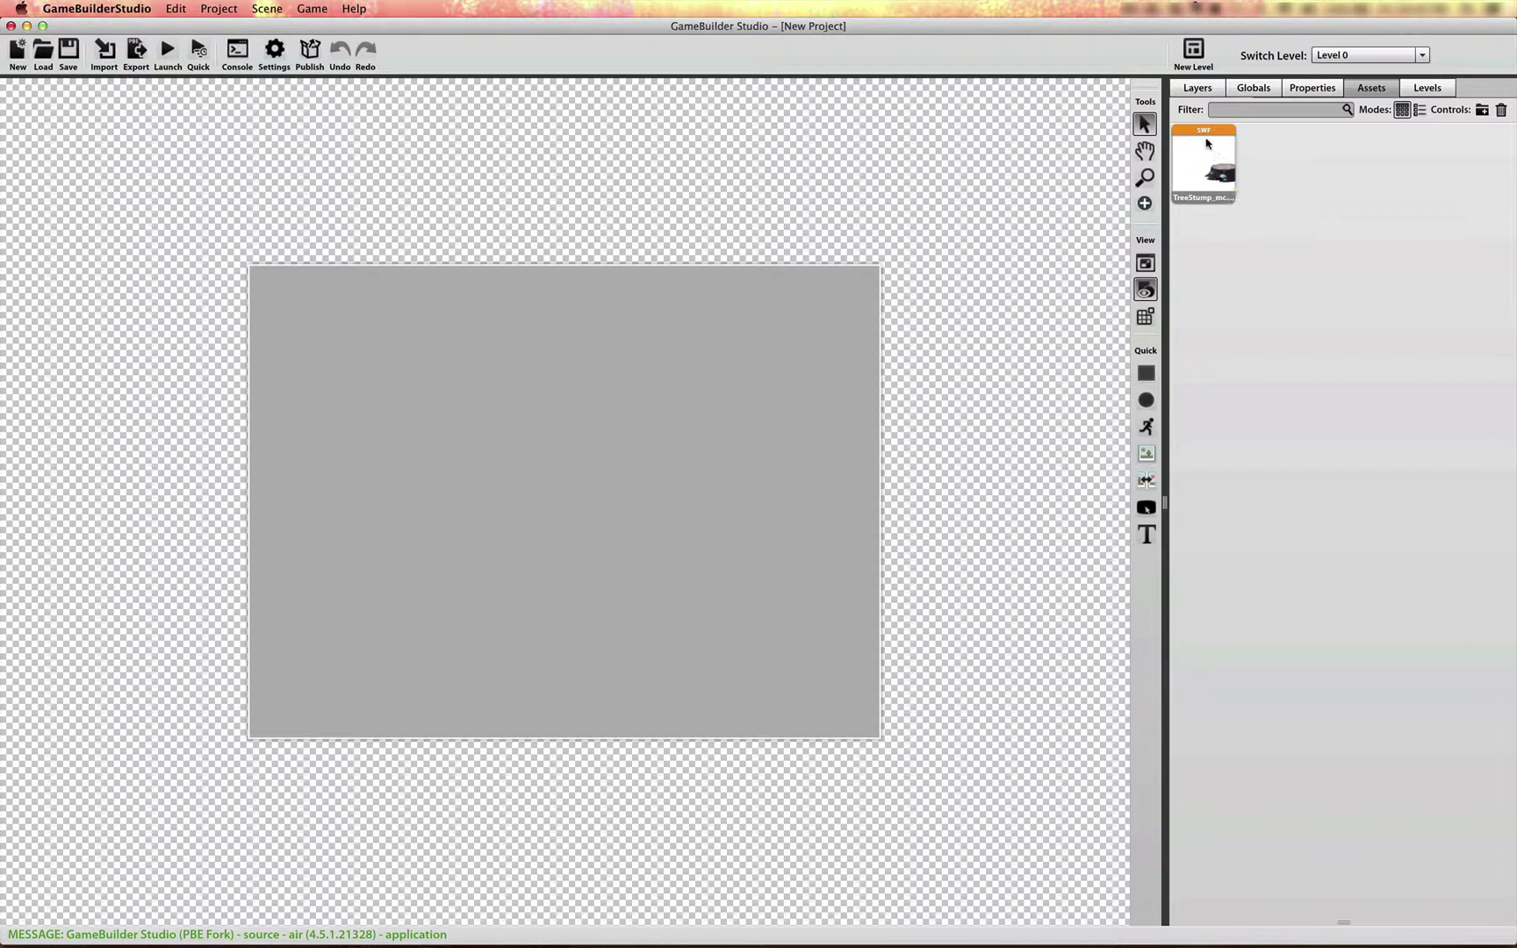
{"action": "left_click_drag", "start_coordinate": [1221, 175], "coordinate": [758, 396]}
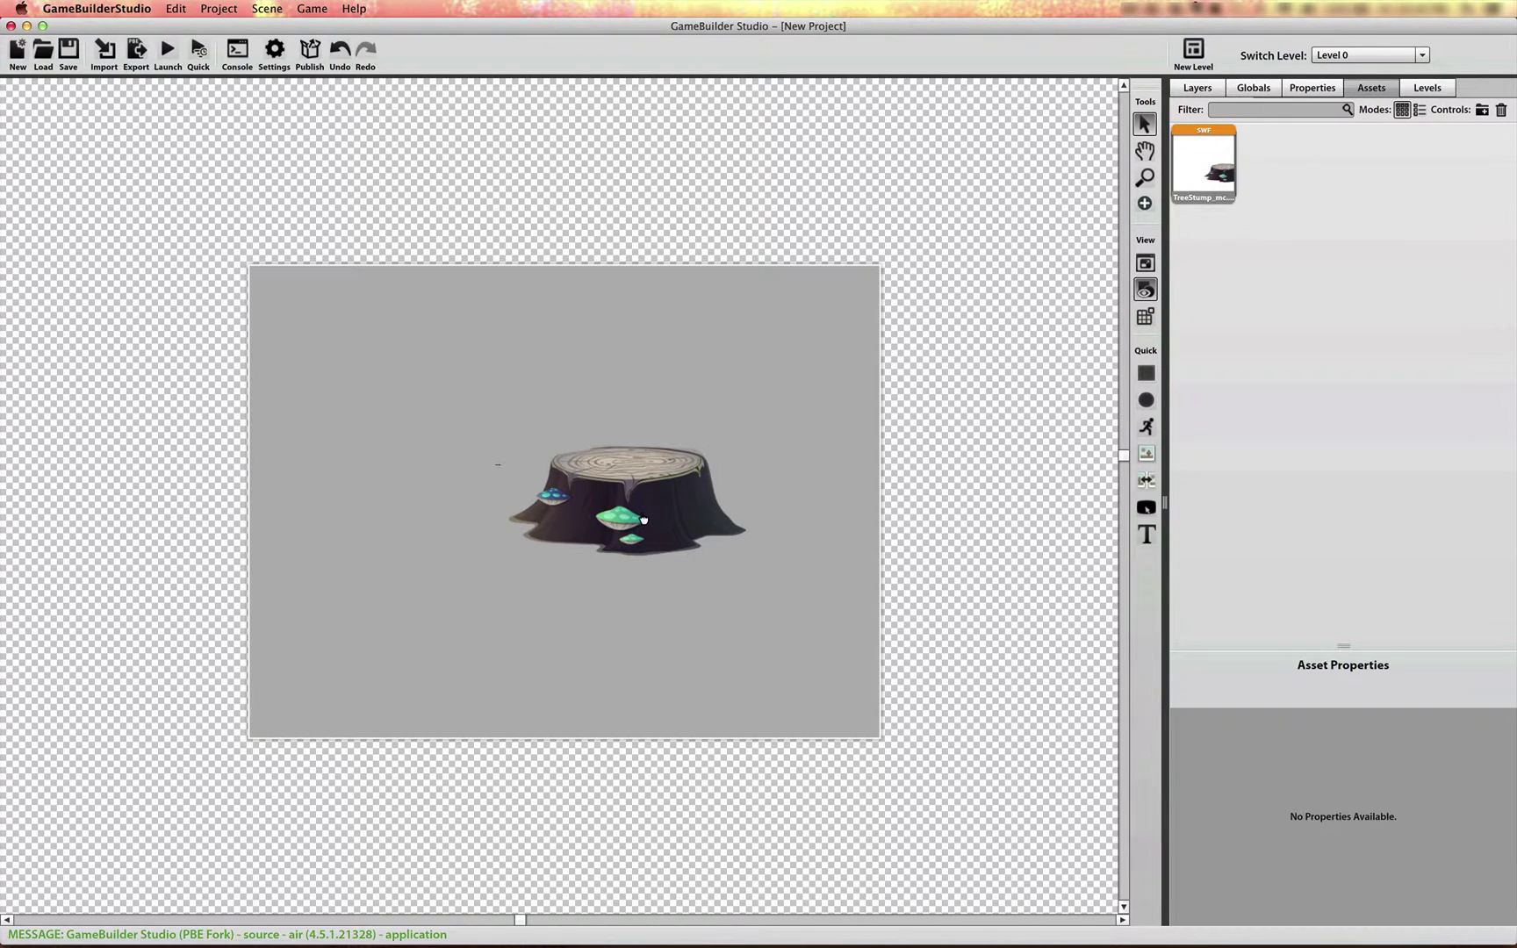
Move the tree stump toward the upper left and enlarge it.
{"action": "left_click", "coordinate": [643, 520]}
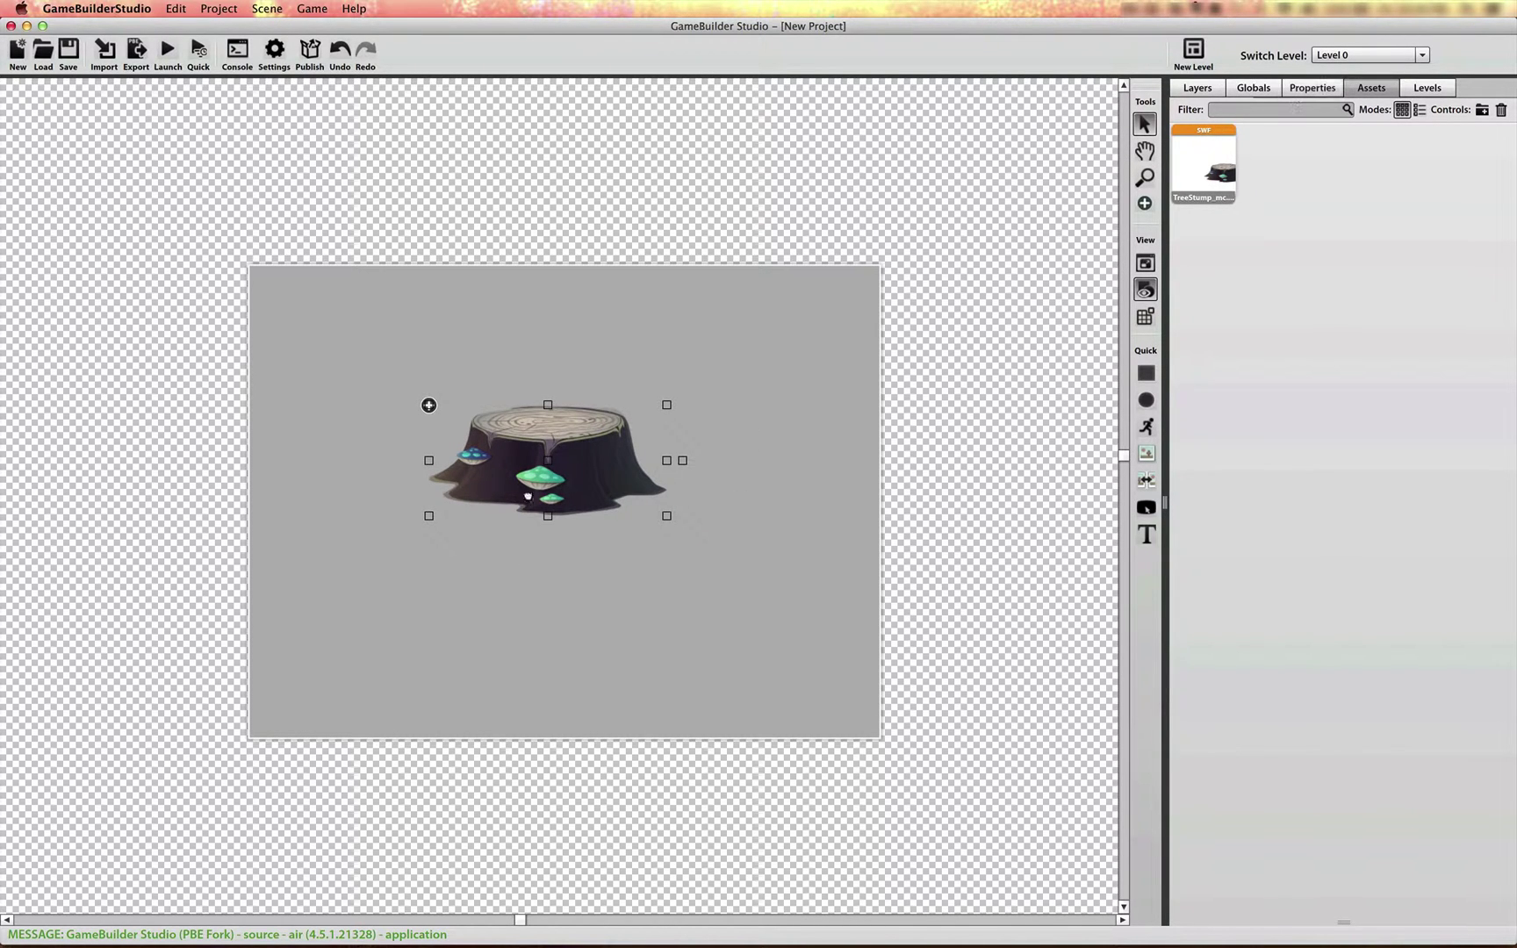
{"action": "left_click_drag", "start_coordinate": [529, 497], "coordinate": [402, 418]}
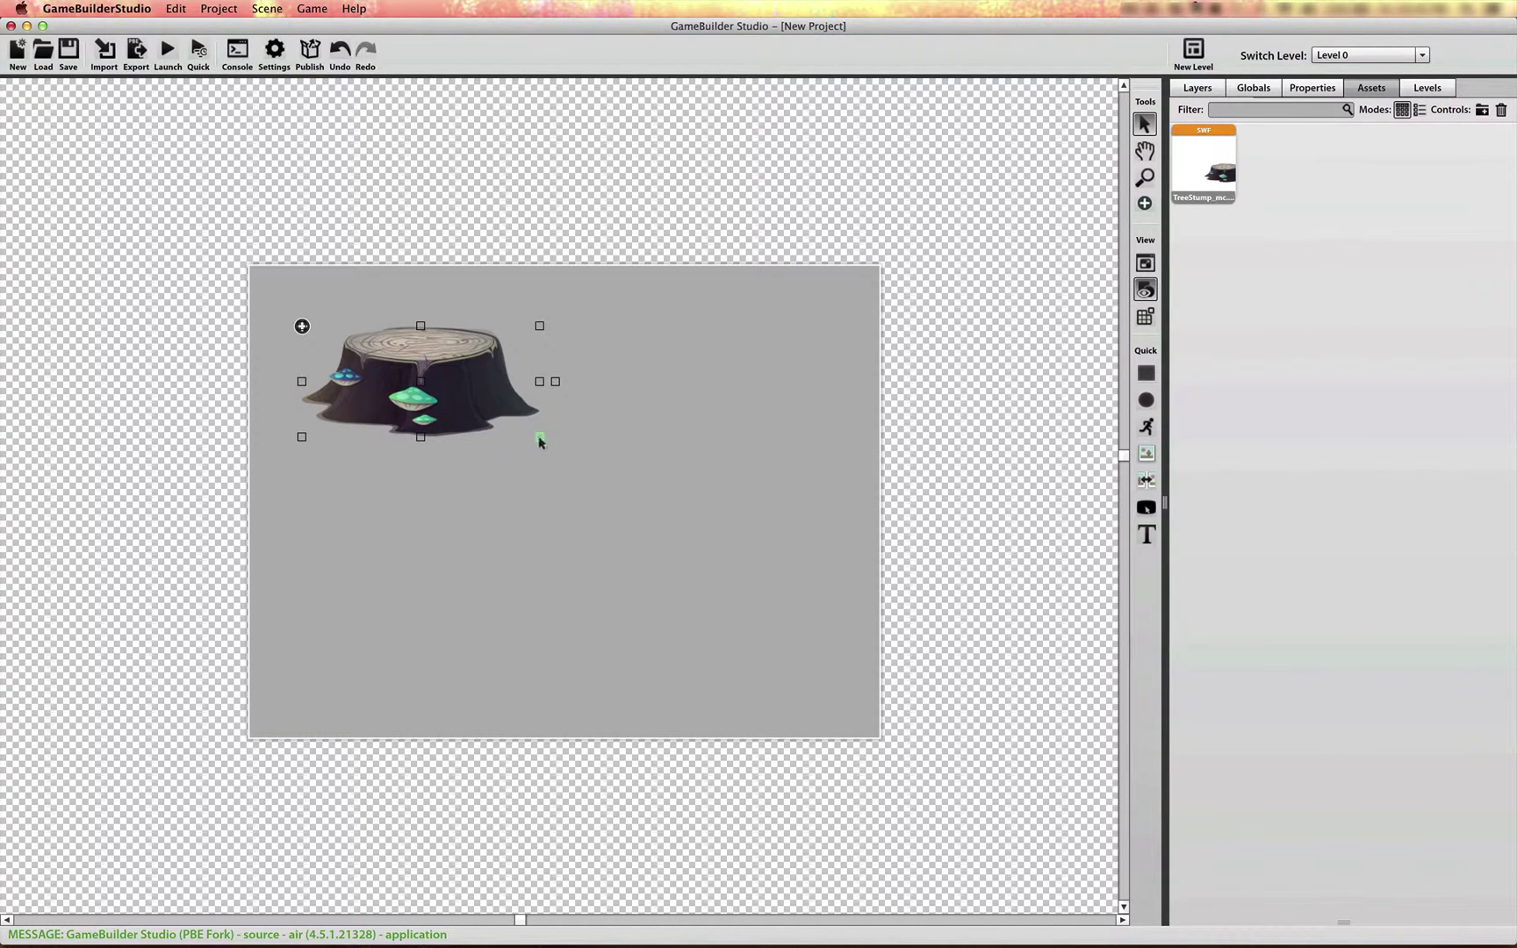
{"action": "left_click_drag", "start_coordinate": [538, 438], "coordinate": [1300, 940]}
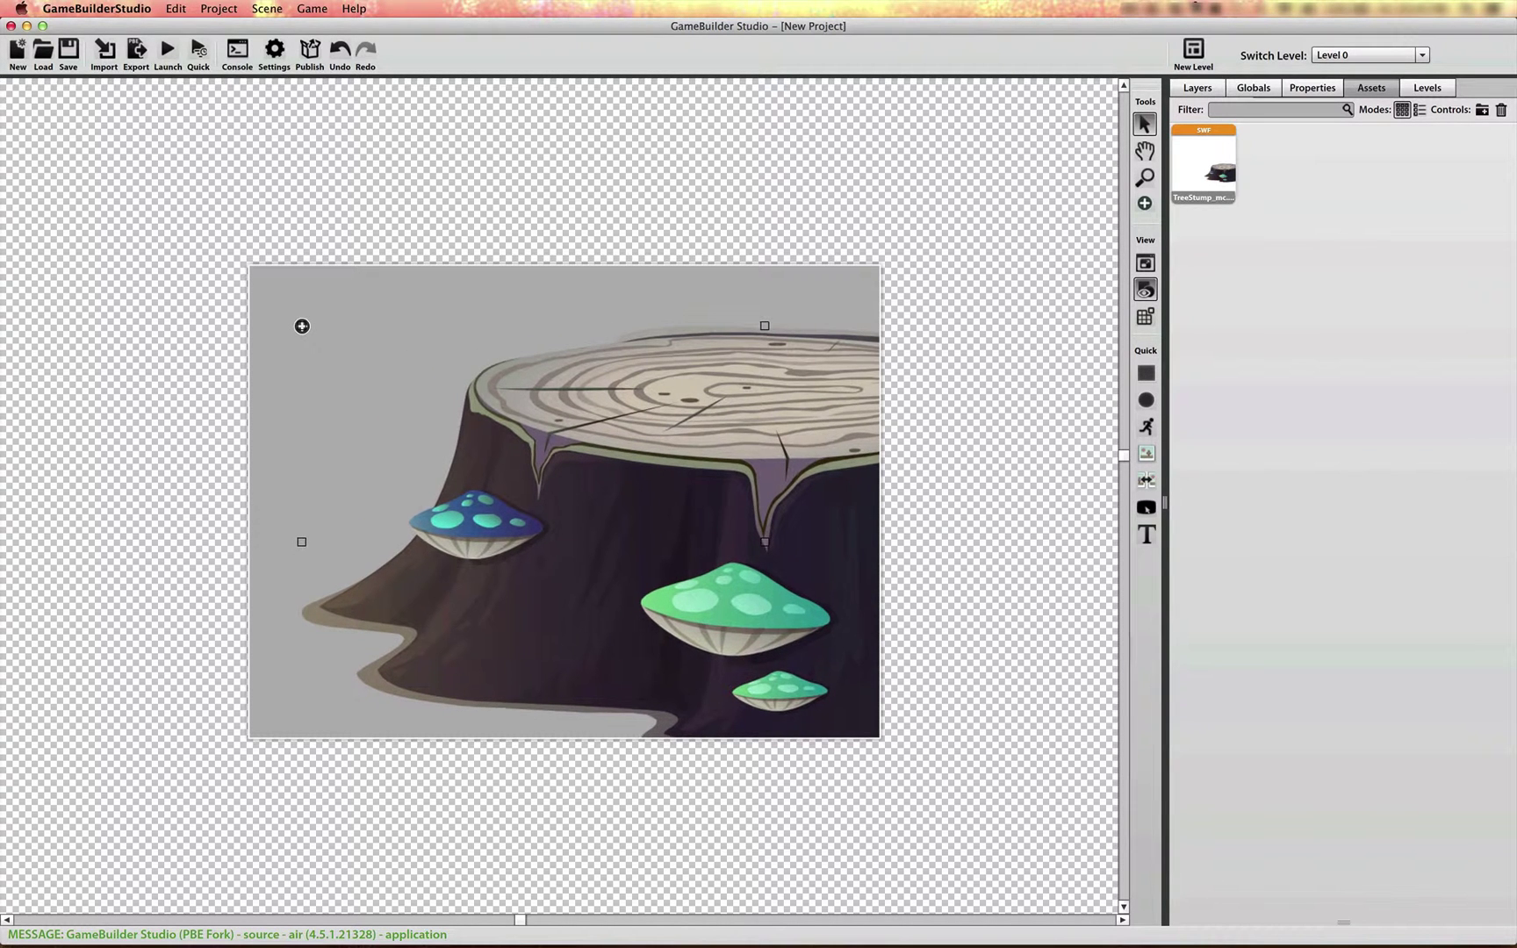
{"action": "left_click_drag", "start_coordinate": [793, 570], "coordinate": [582, 574]}
Show off-stage content and resize the stump until it fits near the top of the stage.
{"action": "left_click", "coordinate": [1145, 263]}
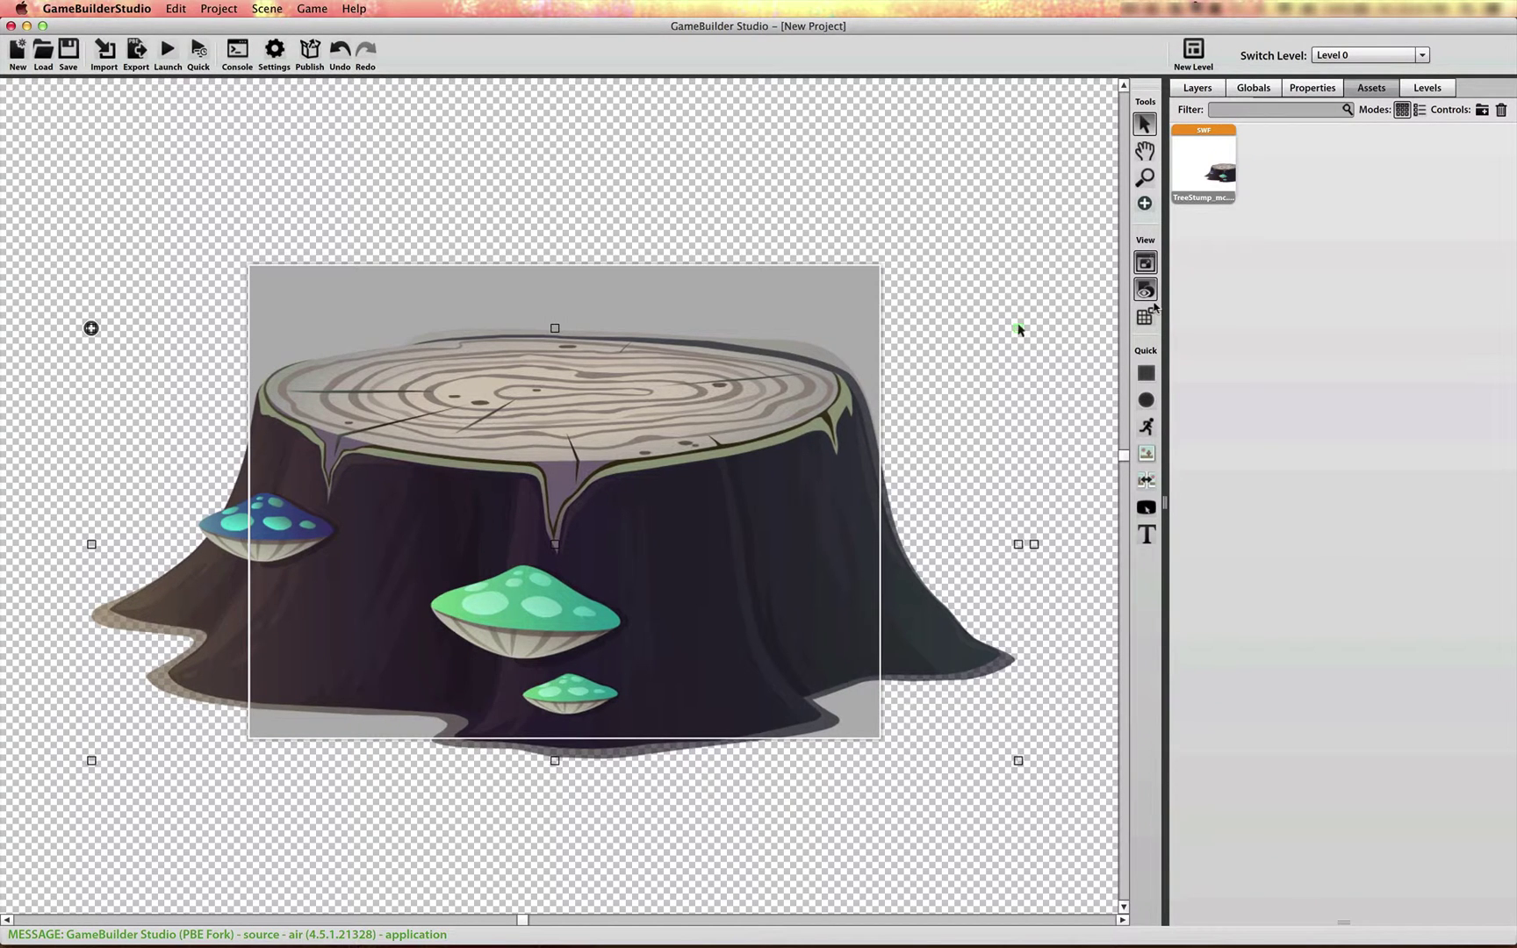
{"action": "left_click_drag", "start_coordinate": [1014, 329], "coordinate": [1162, 309]}
{"action": "left_click_drag", "start_coordinate": [673, 503], "coordinate": [621, 462]}
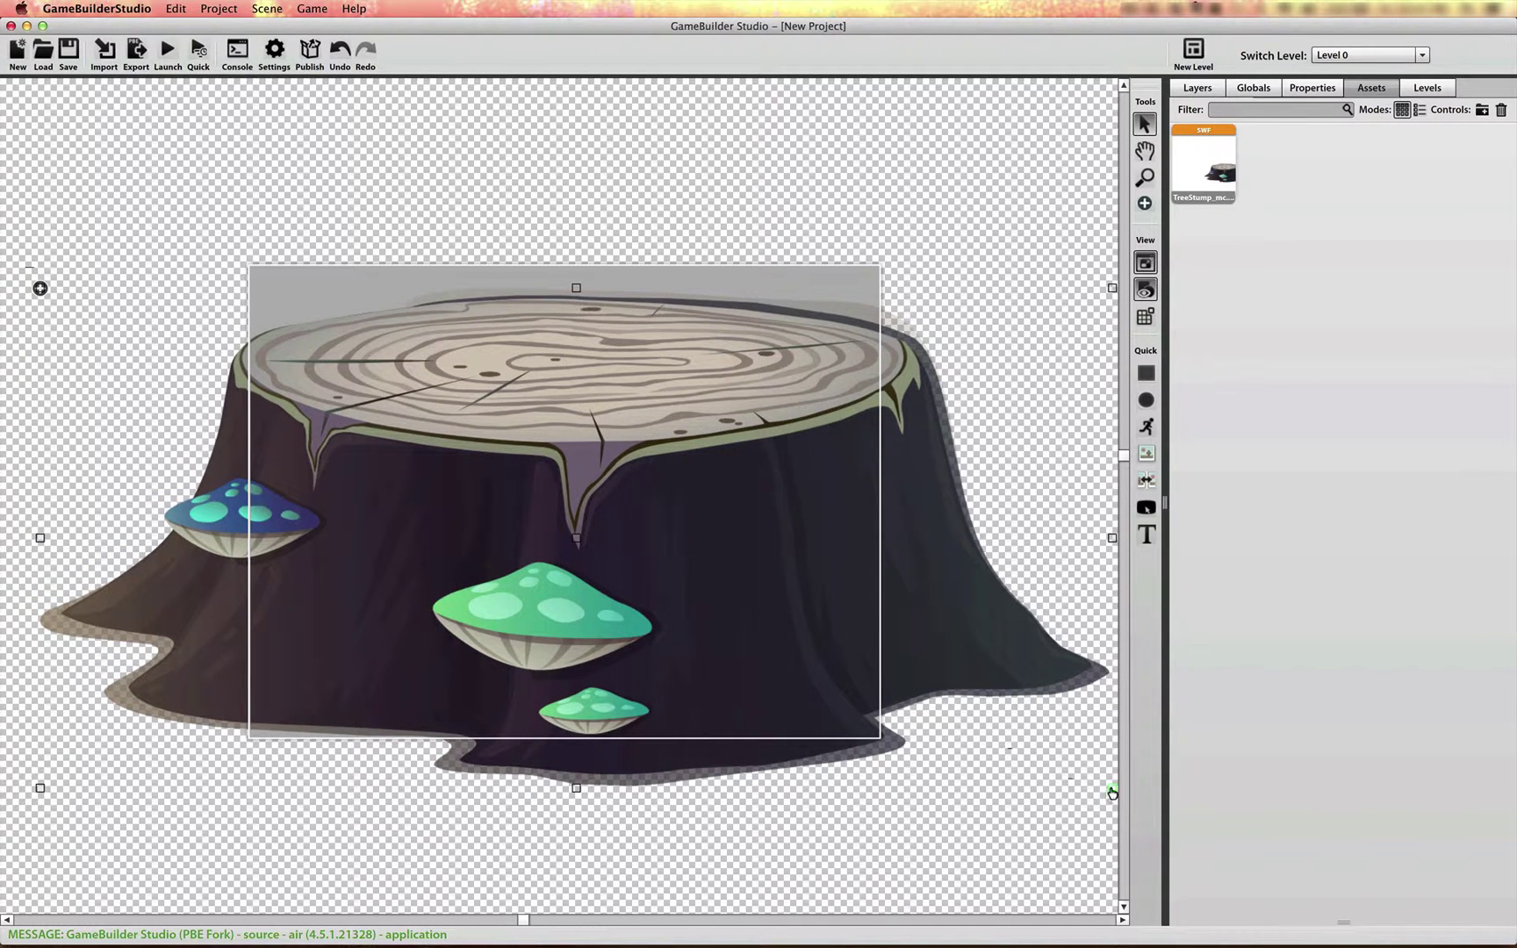
{"action": "left_click_drag", "start_coordinate": [1113, 787], "coordinate": [465, 531]}
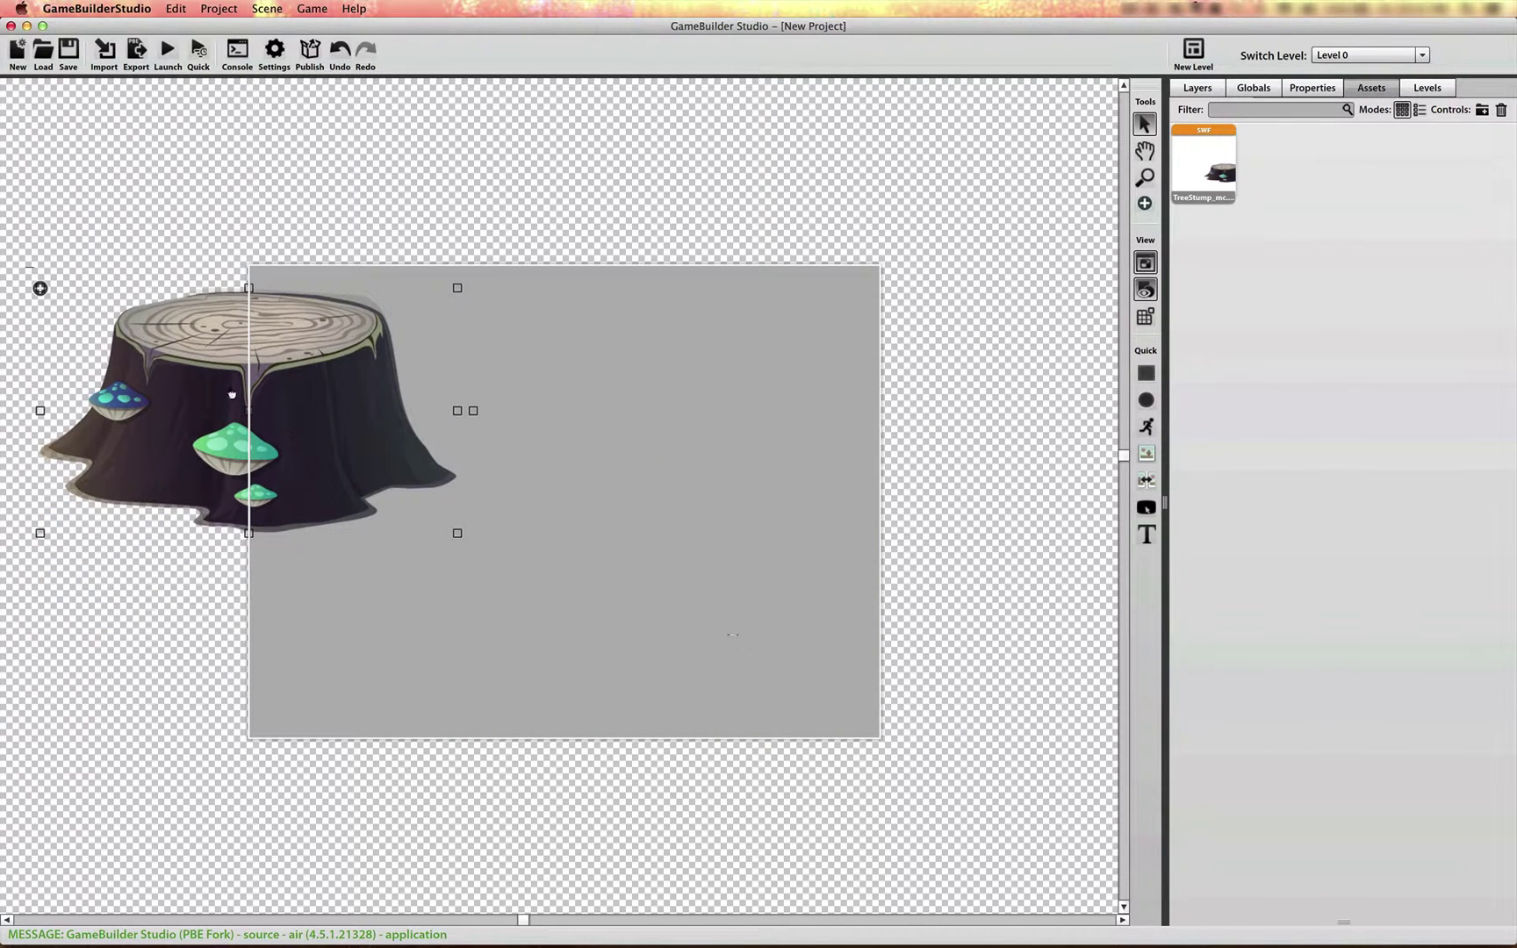
{"action": "left_click_drag", "start_coordinate": [233, 393], "coordinate": [549, 412]}
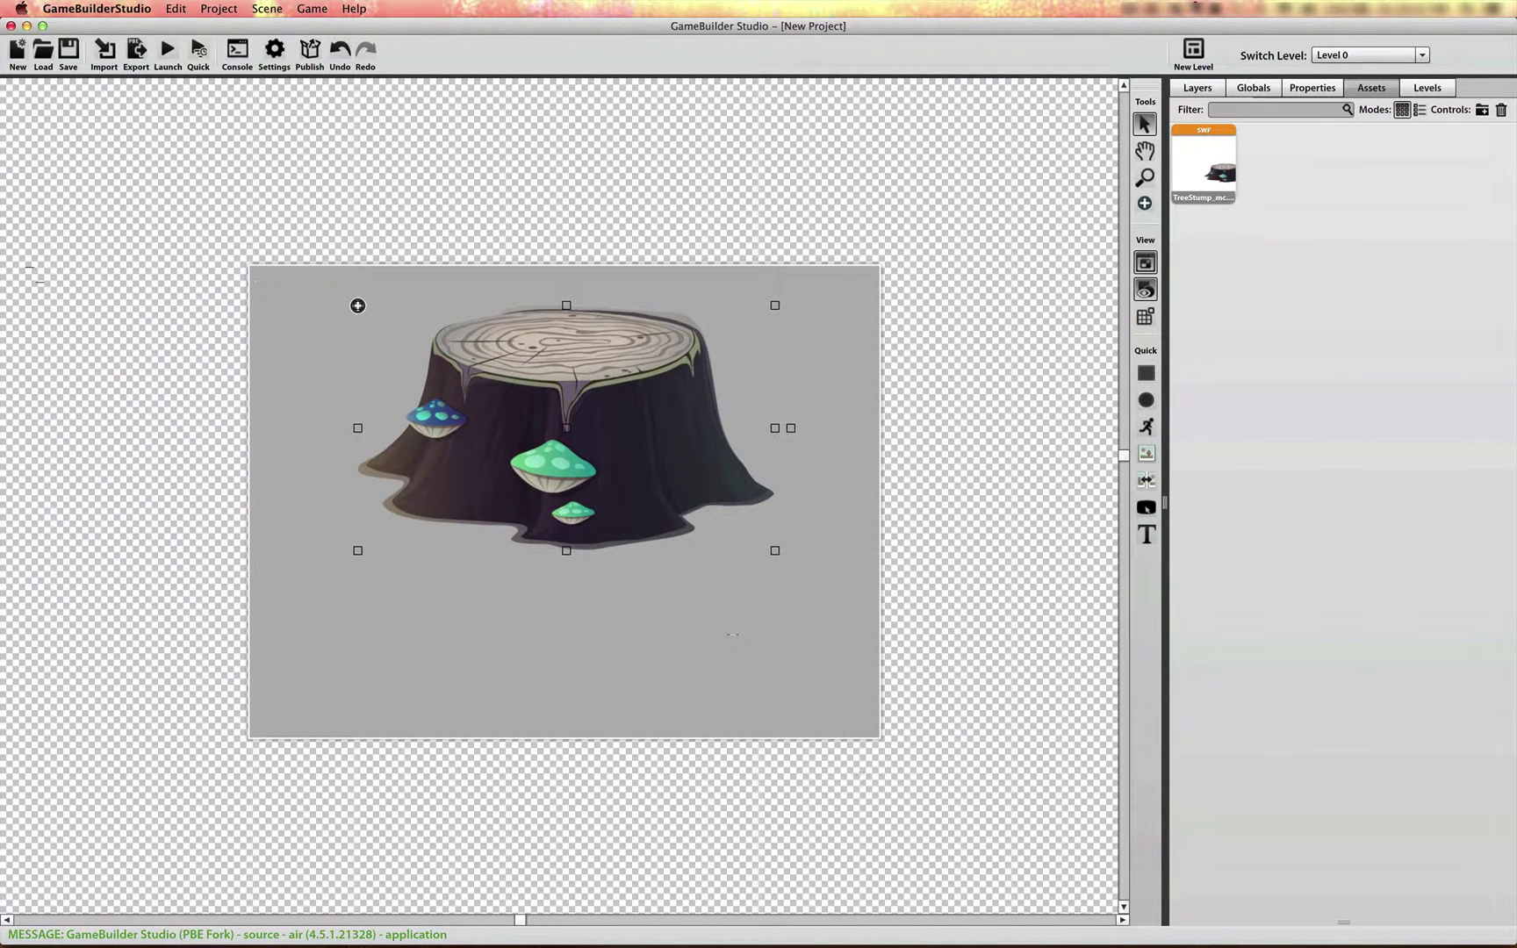
Back in Flash, open the dog animation document and play the walk animation.
{"action": "key", "text": "super+Tab"}
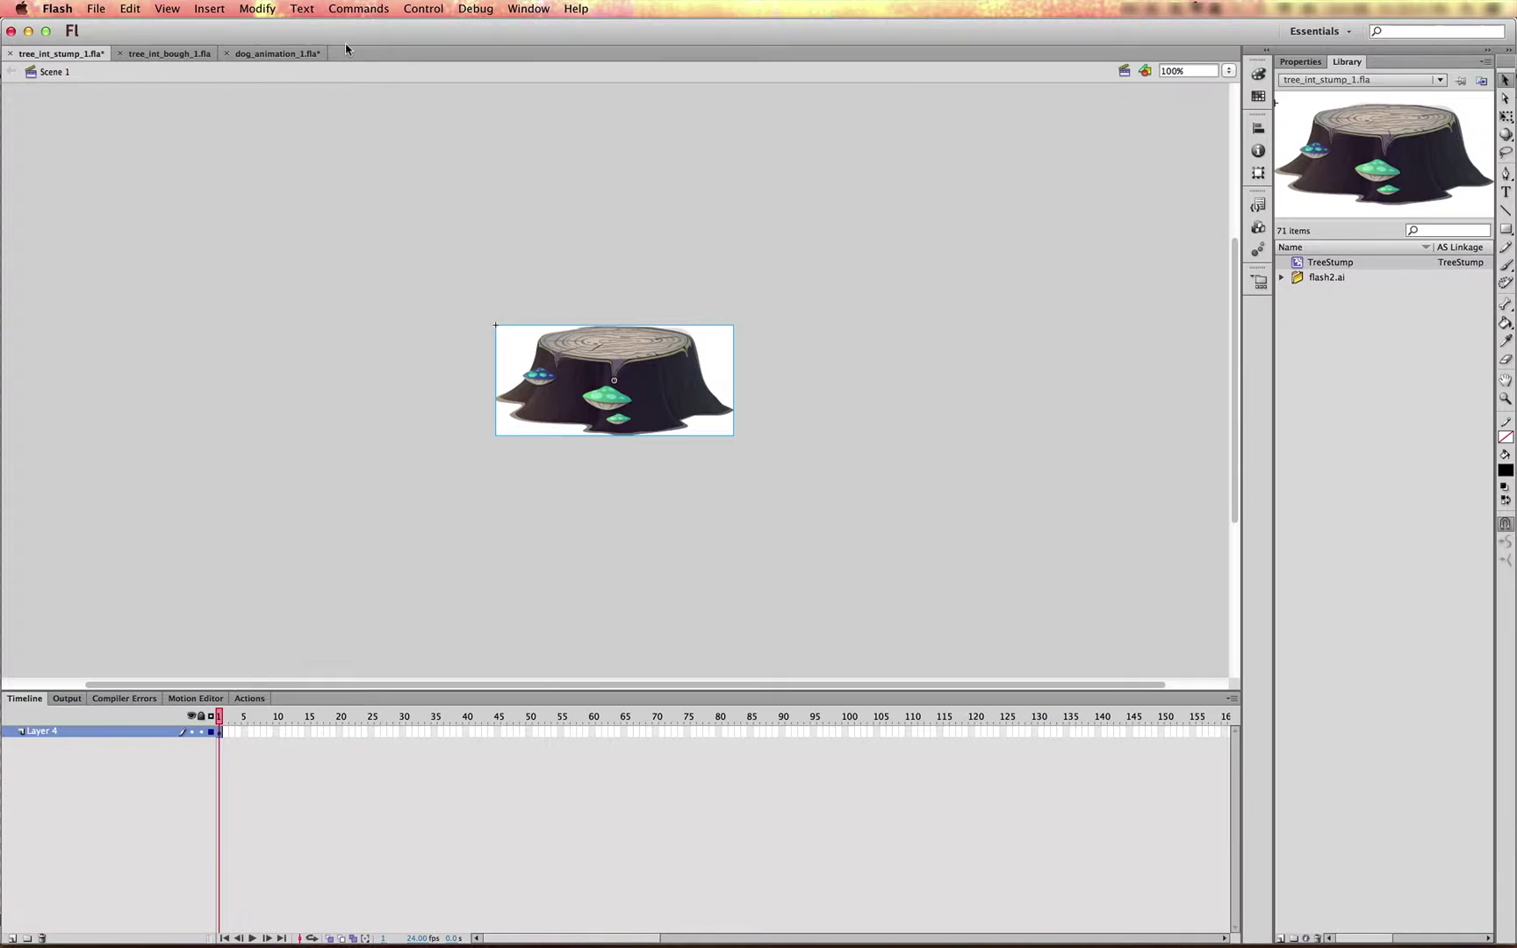
{"action": "left_click", "coordinate": [278, 53]}
{"action": "key", "text": "Return"}
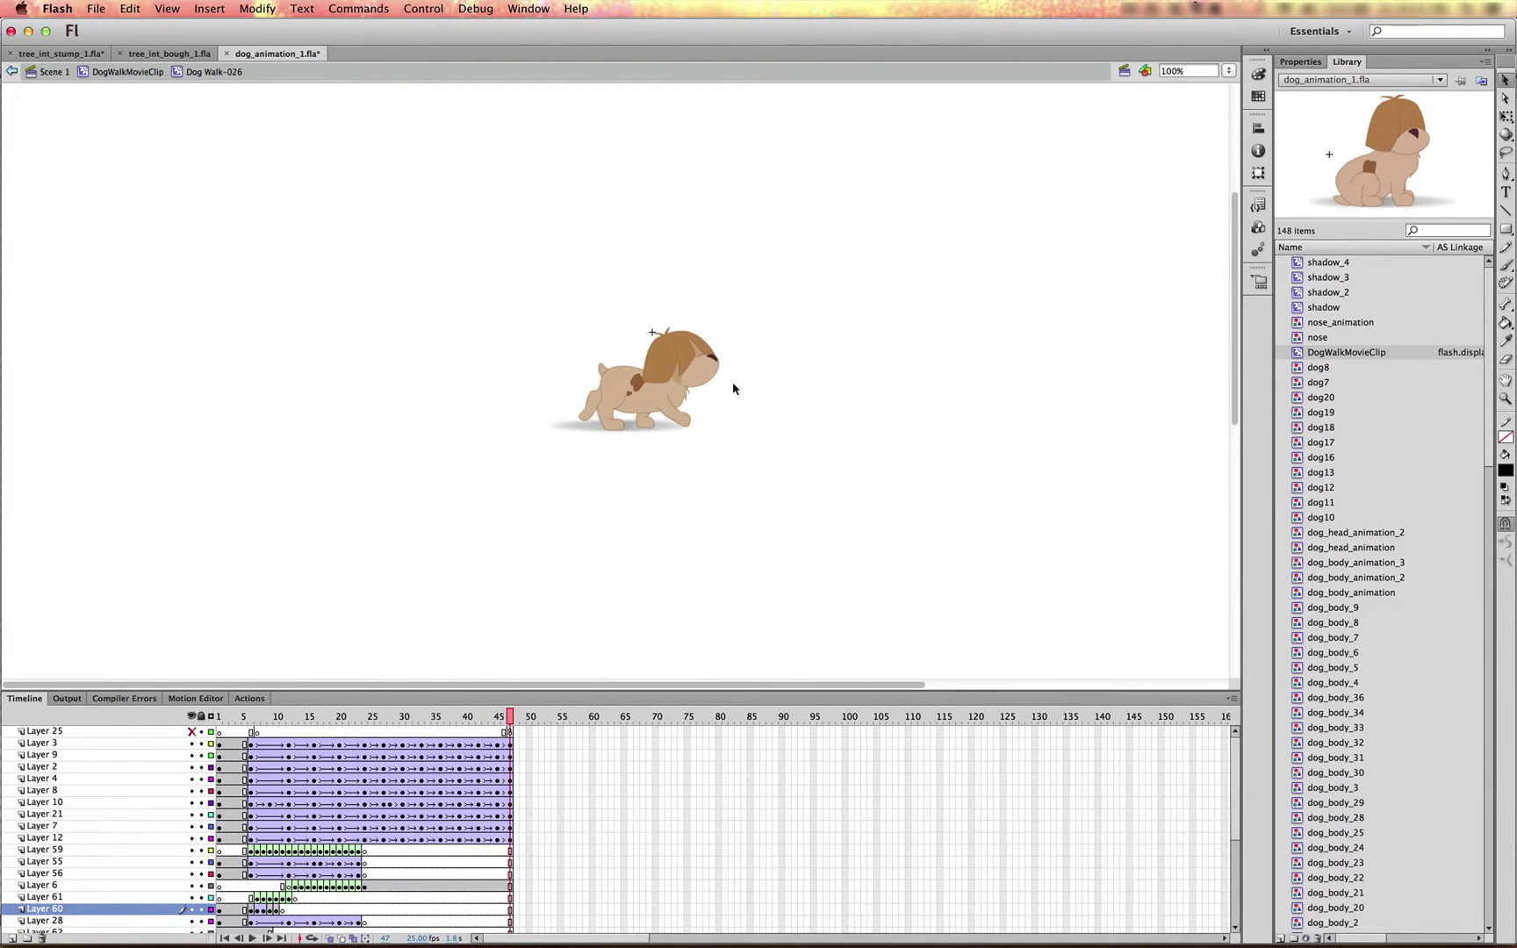
Give DogWalkMovieClip class DogWalk with base class flash.display.MovieClip, auto-generating the class.
{"action": "right_click", "coordinate": [1324, 354]}
{"action": "left_click", "coordinate": [1375, 569]}
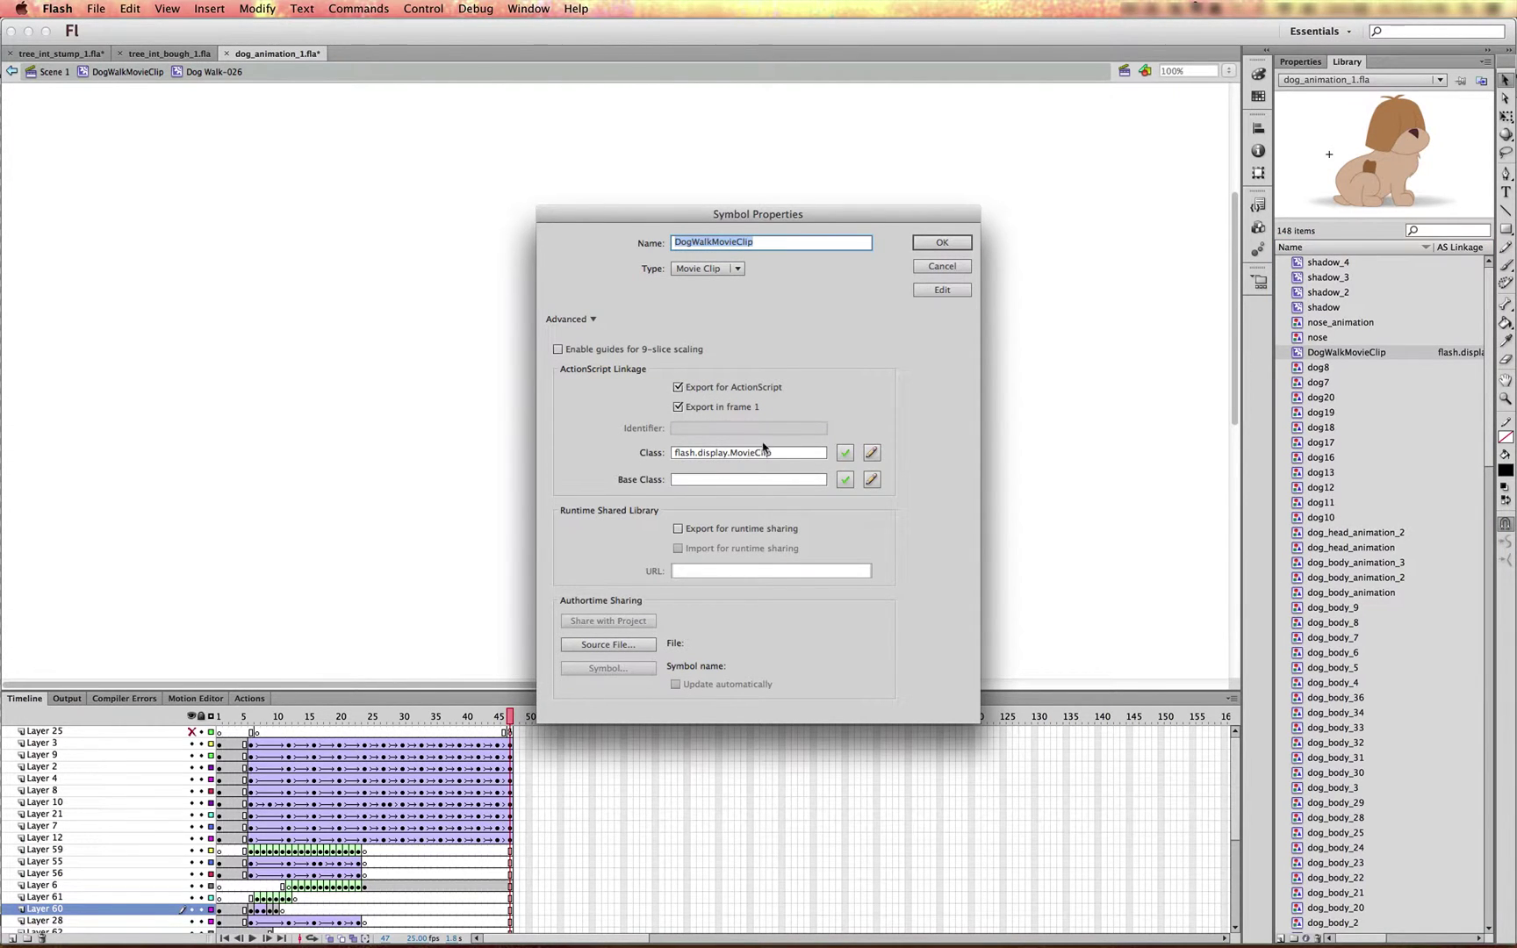
{"action": "left_click_drag", "start_coordinate": [786, 456], "coordinate": [612, 450]}
{"action": "key", "text": "super+x"}
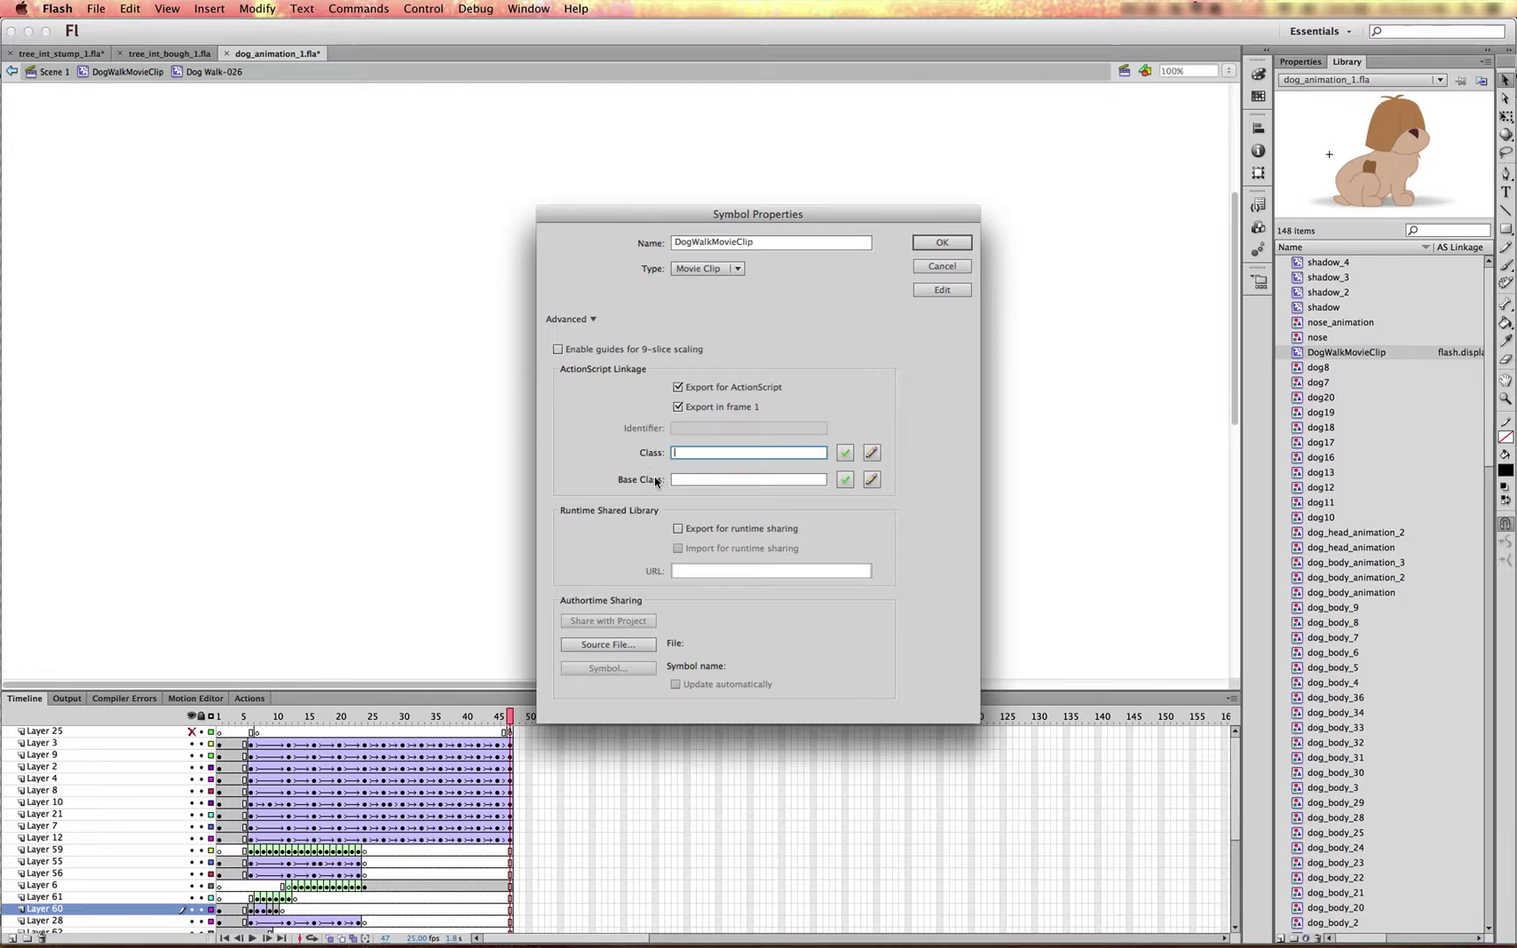
{"action": "left_click", "coordinate": [680, 481]}
{"action": "key", "text": "super+v"}
{"action": "left_click", "coordinate": [694, 454]}
{"action": "type", "text": "DogW"}
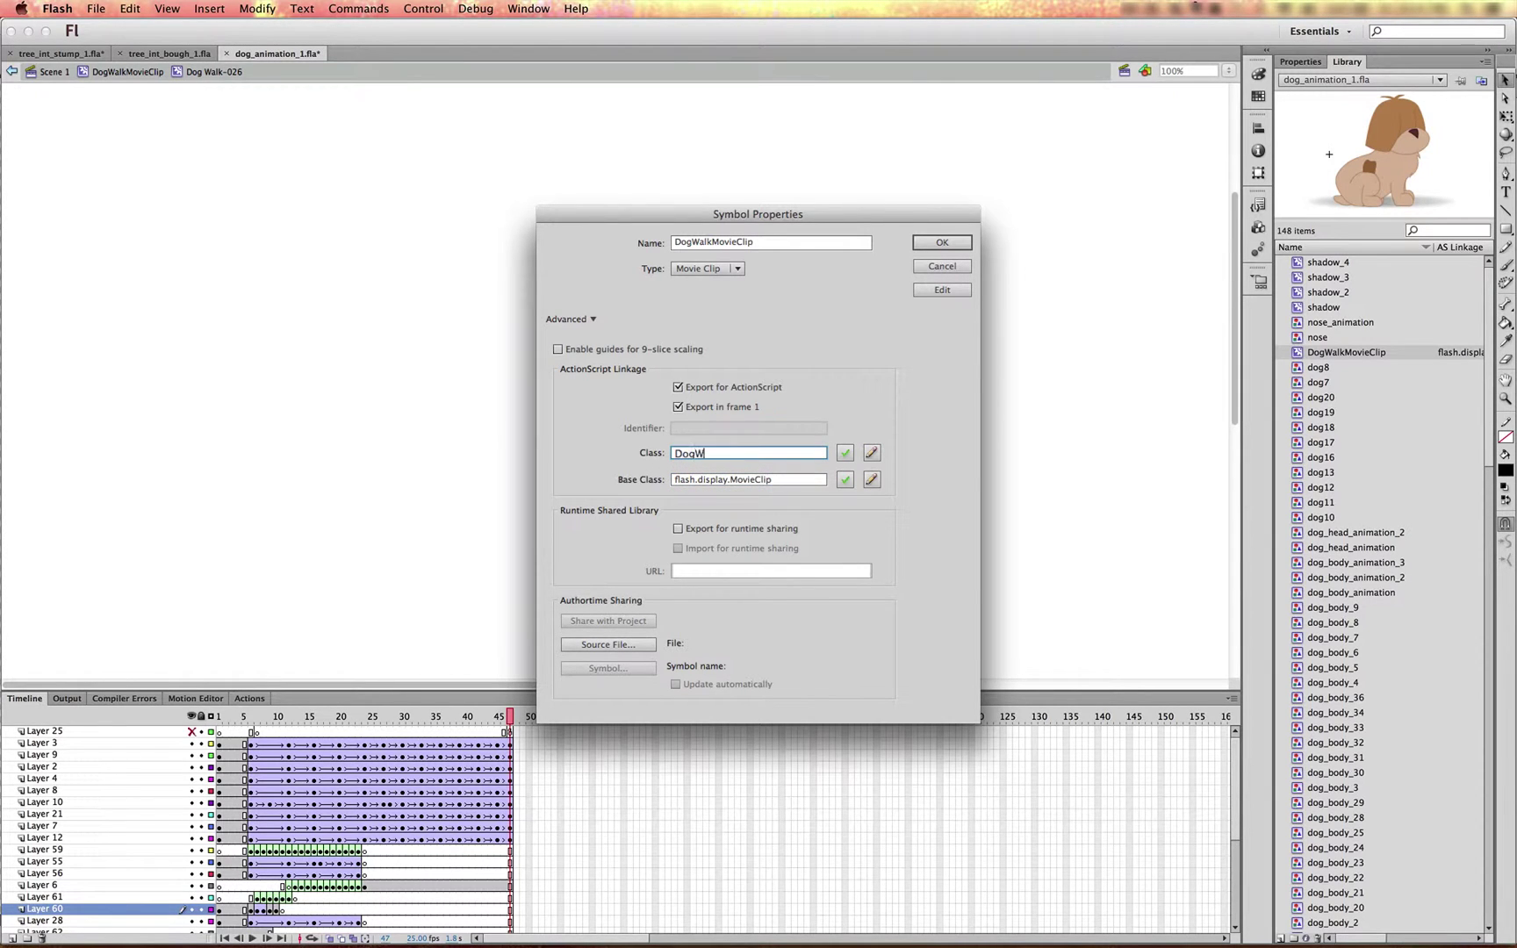
{"action": "type", "text": "alk"}
{"action": "left_click", "coordinate": [943, 242]}
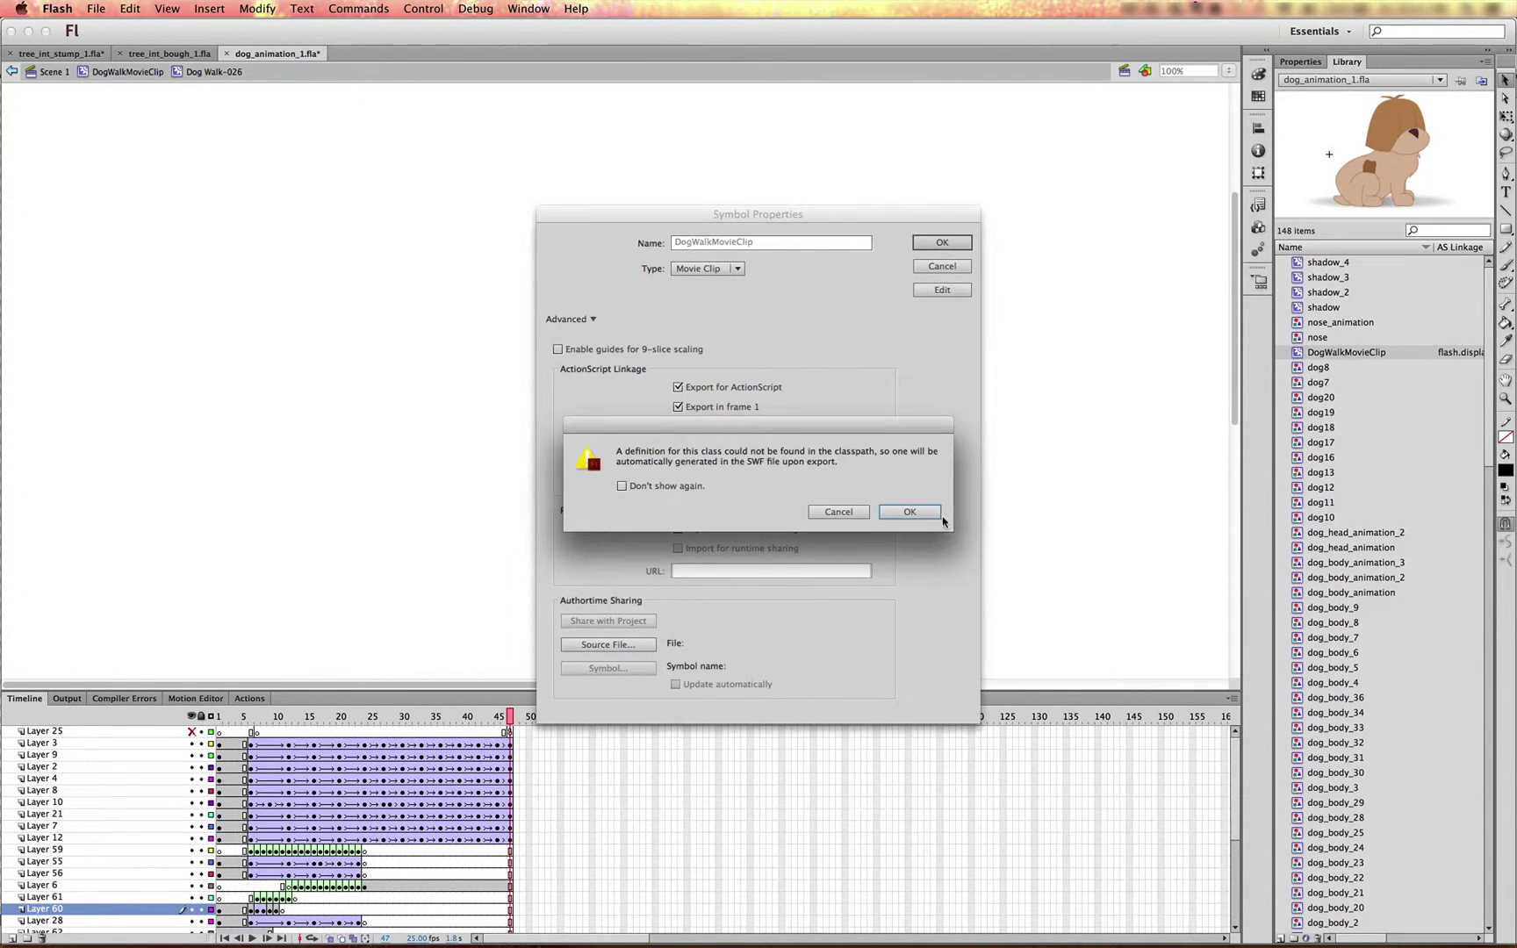
{"action": "left_click", "coordinate": [913, 513]}
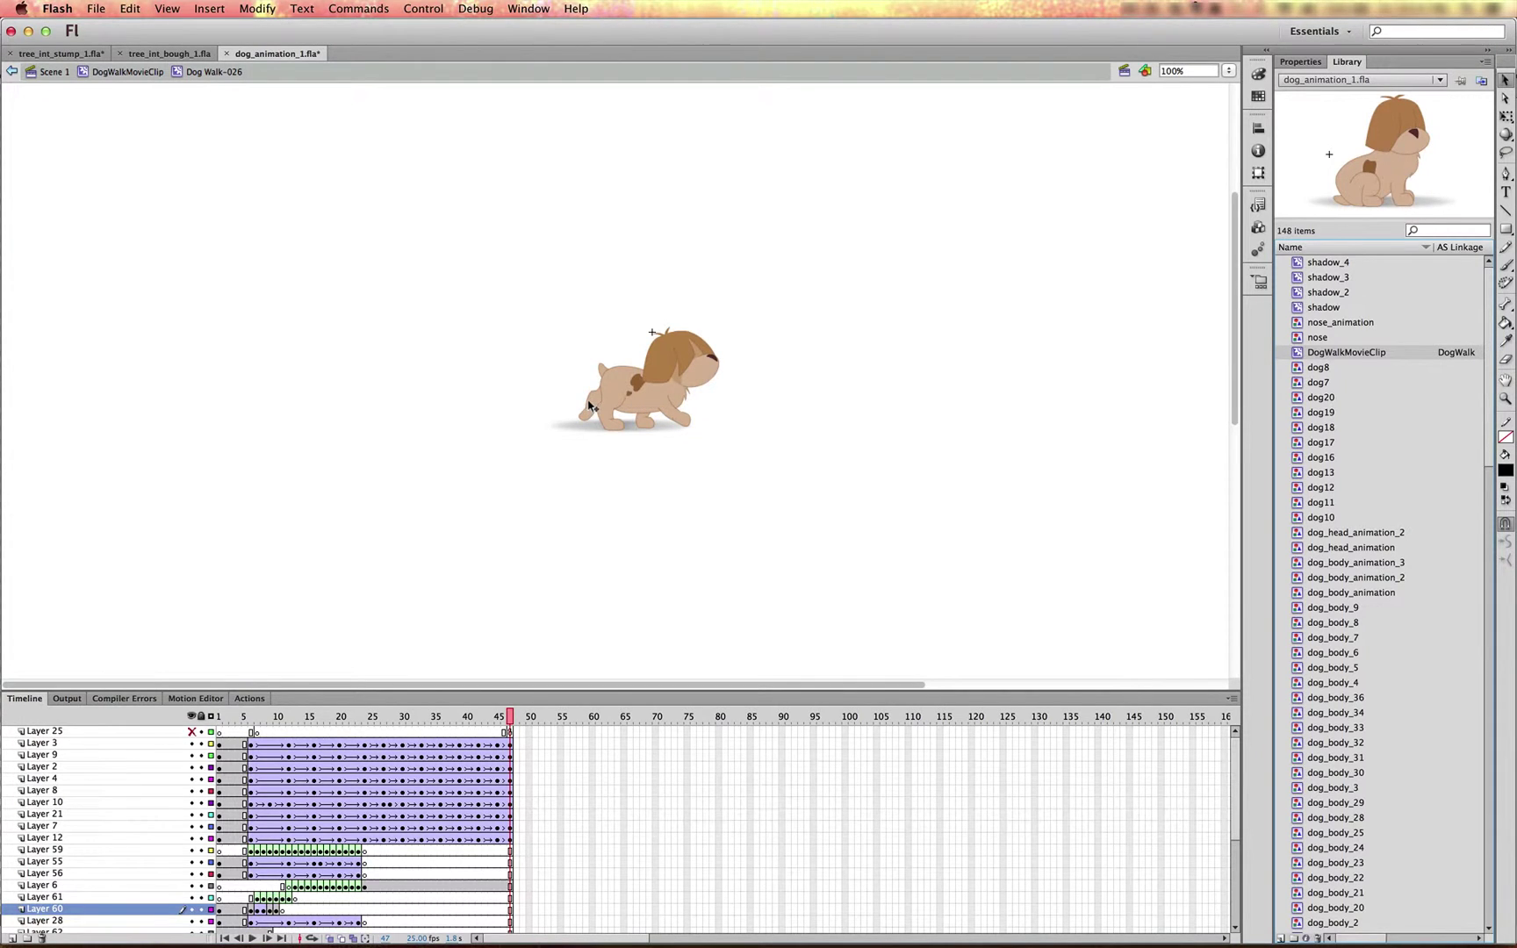
{"action": "key", "text": "super+Tab"}
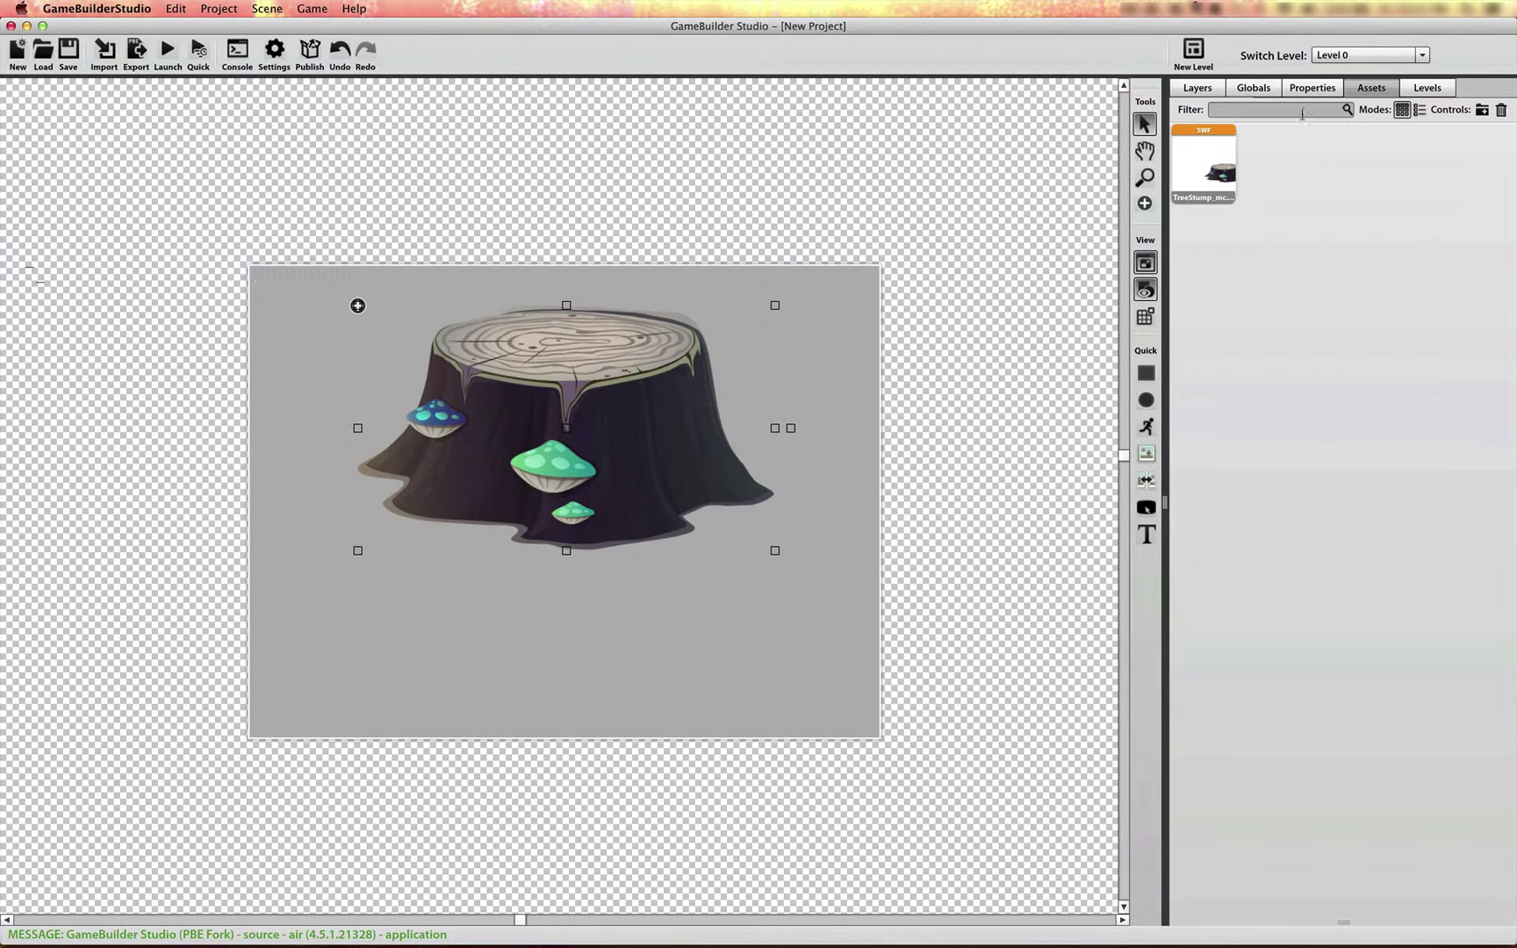
Import DogWalk.swf, drop it at the level's lower left, and adjust its frame index.
{"action": "left_click", "coordinate": [1482, 110]}
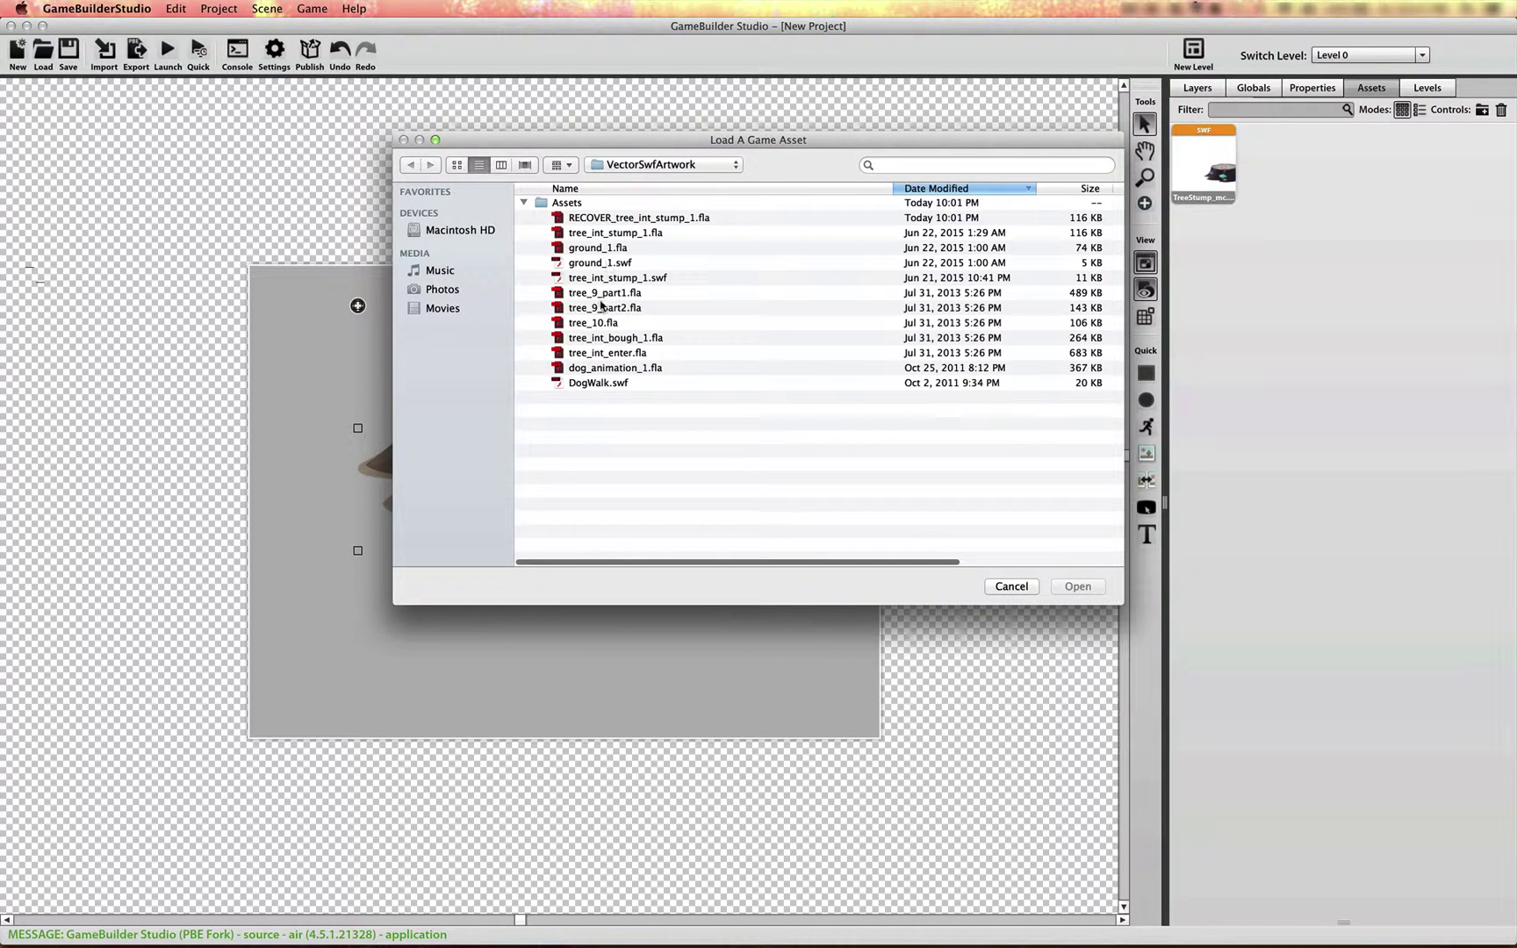
{"action": "double_click", "coordinate": [594, 383]}
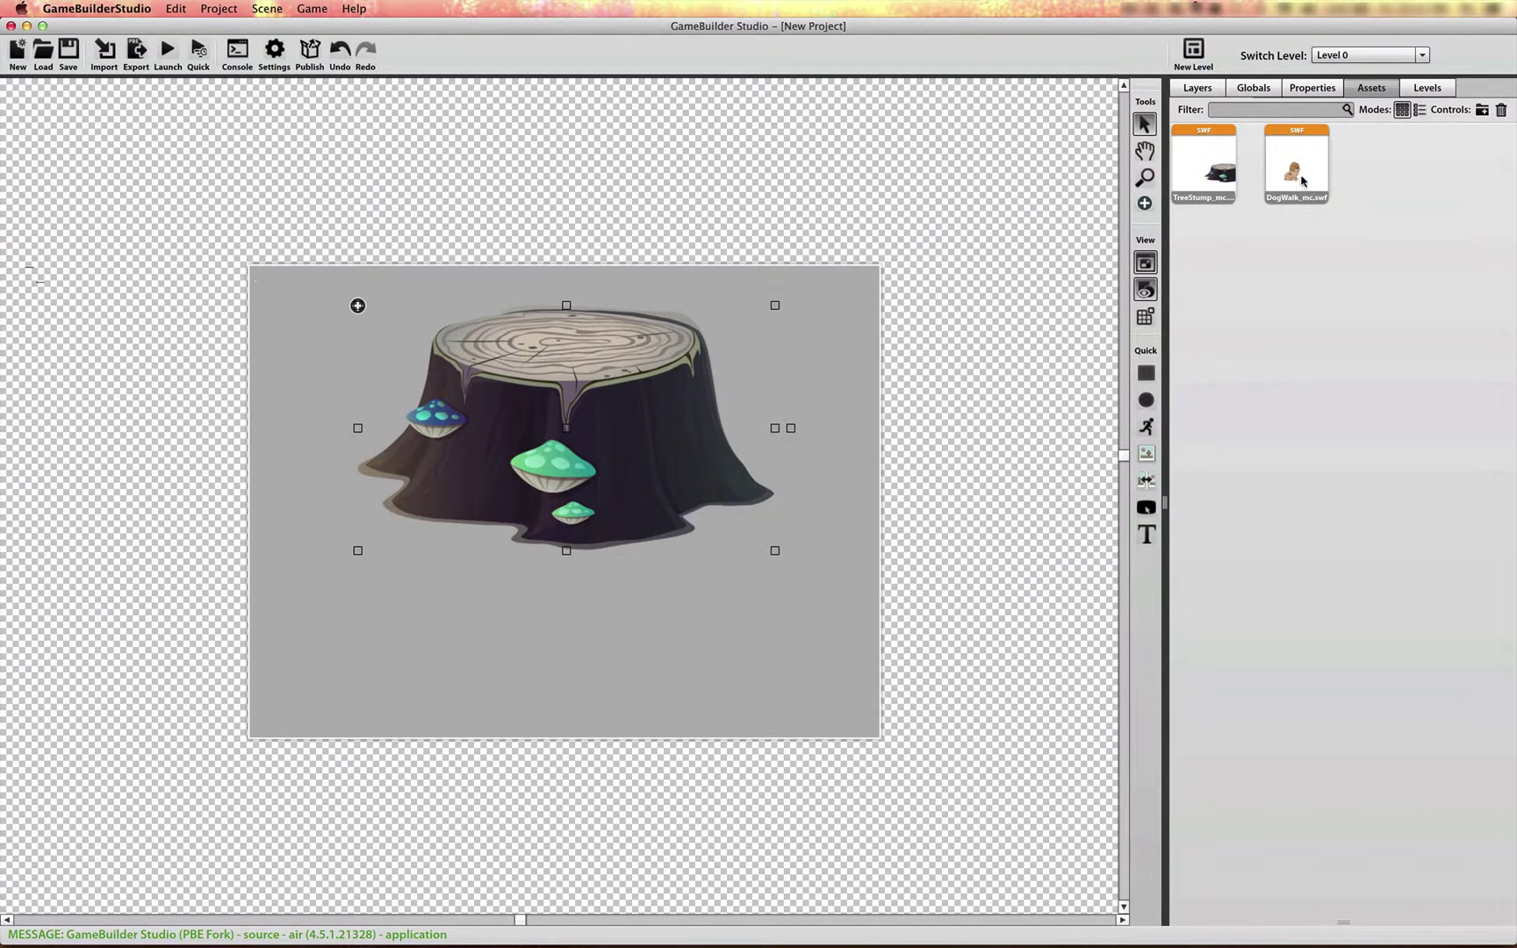
{"action": "left_click", "coordinate": [1292, 195]}
{"action": "left_click_drag", "start_coordinate": [1292, 197], "coordinate": [341, 661]}
{"action": "left_click", "coordinate": [1322, 88]}
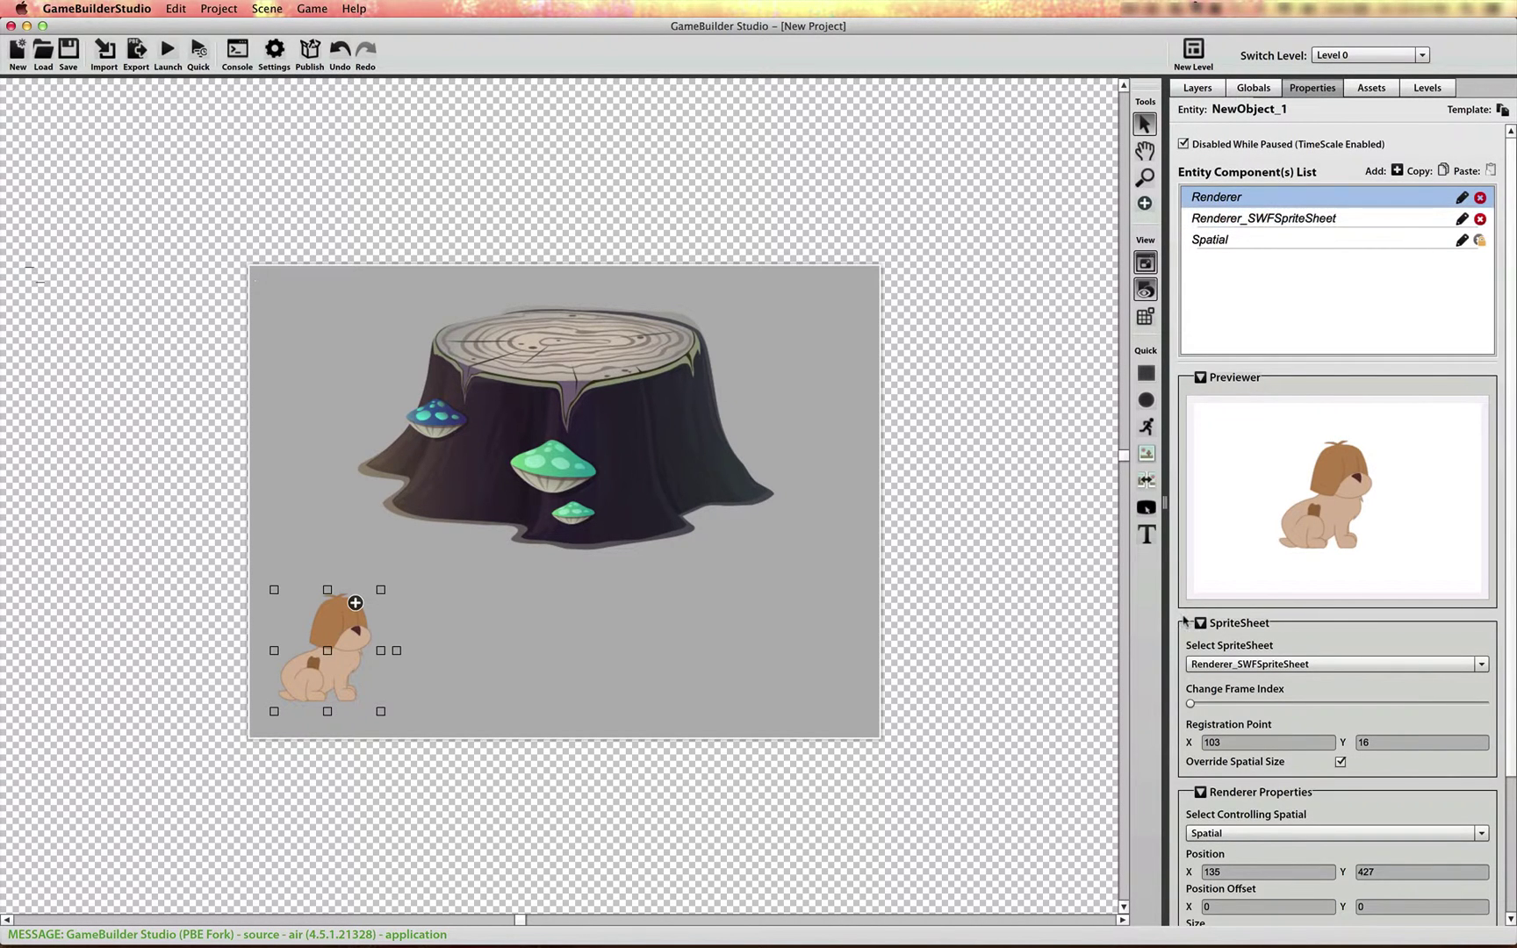
{"action": "mouse_move", "coordinate": [1189, 705]}
{"action": "left_mouse_down"}
{"action": "mouse_move", "coordinate": [1491, 707]}
{"action": "mouse_move", "coordinate": [1189, 708]}
{"action": "left_mouse_up"}
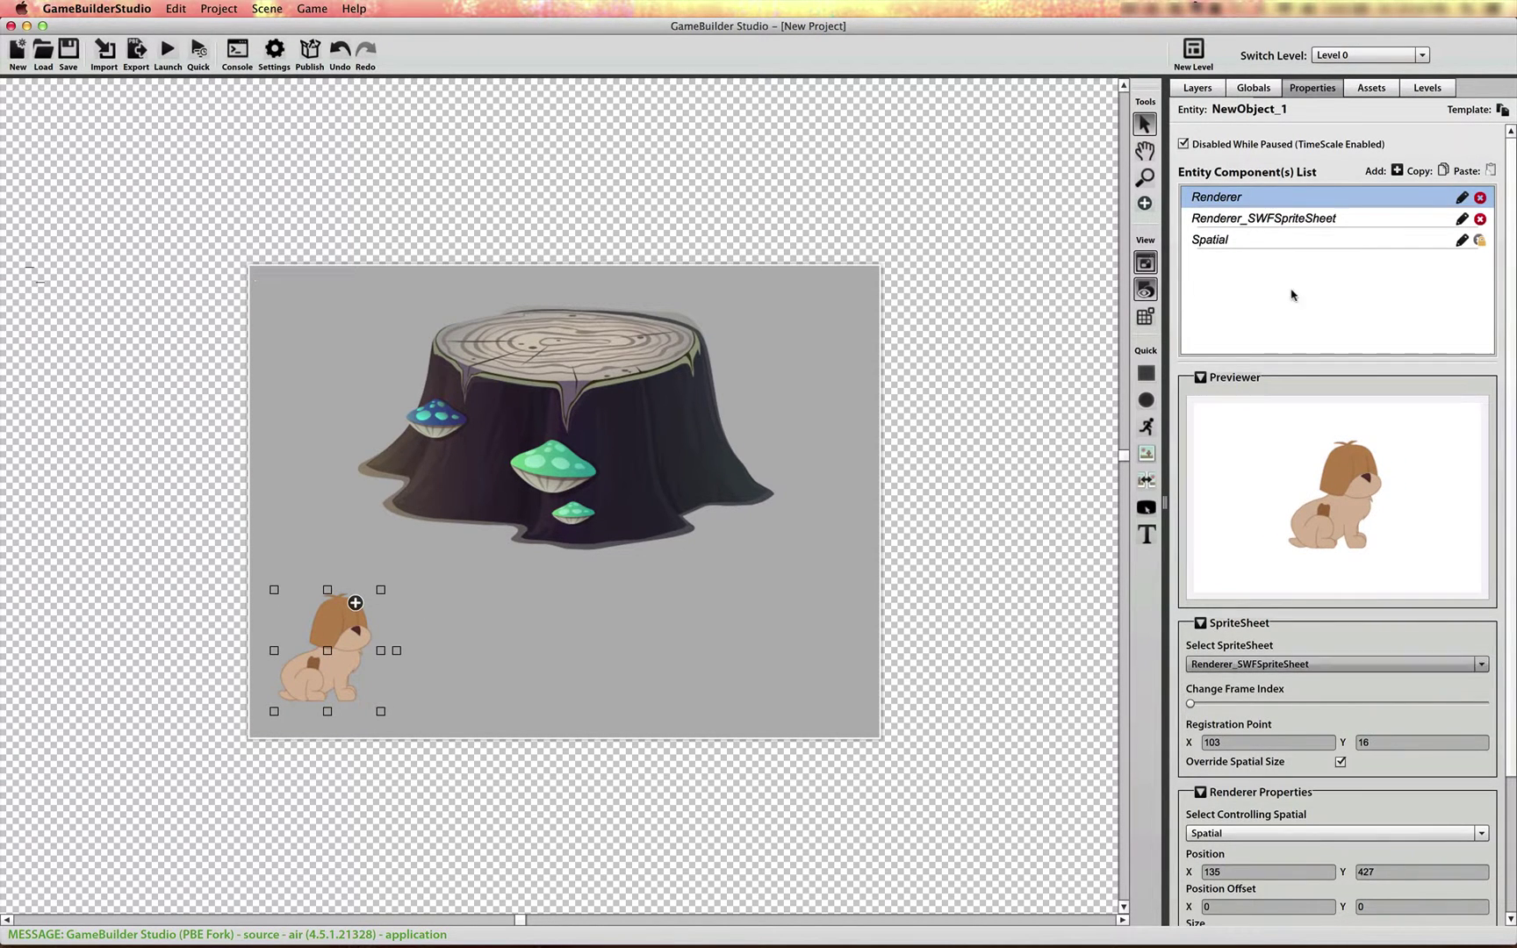
In Renderer_SWFSpriteSheet, set Global Frame Scale W and H to 3.
{"action": "left_click", "coordinate": [1280, 219]}
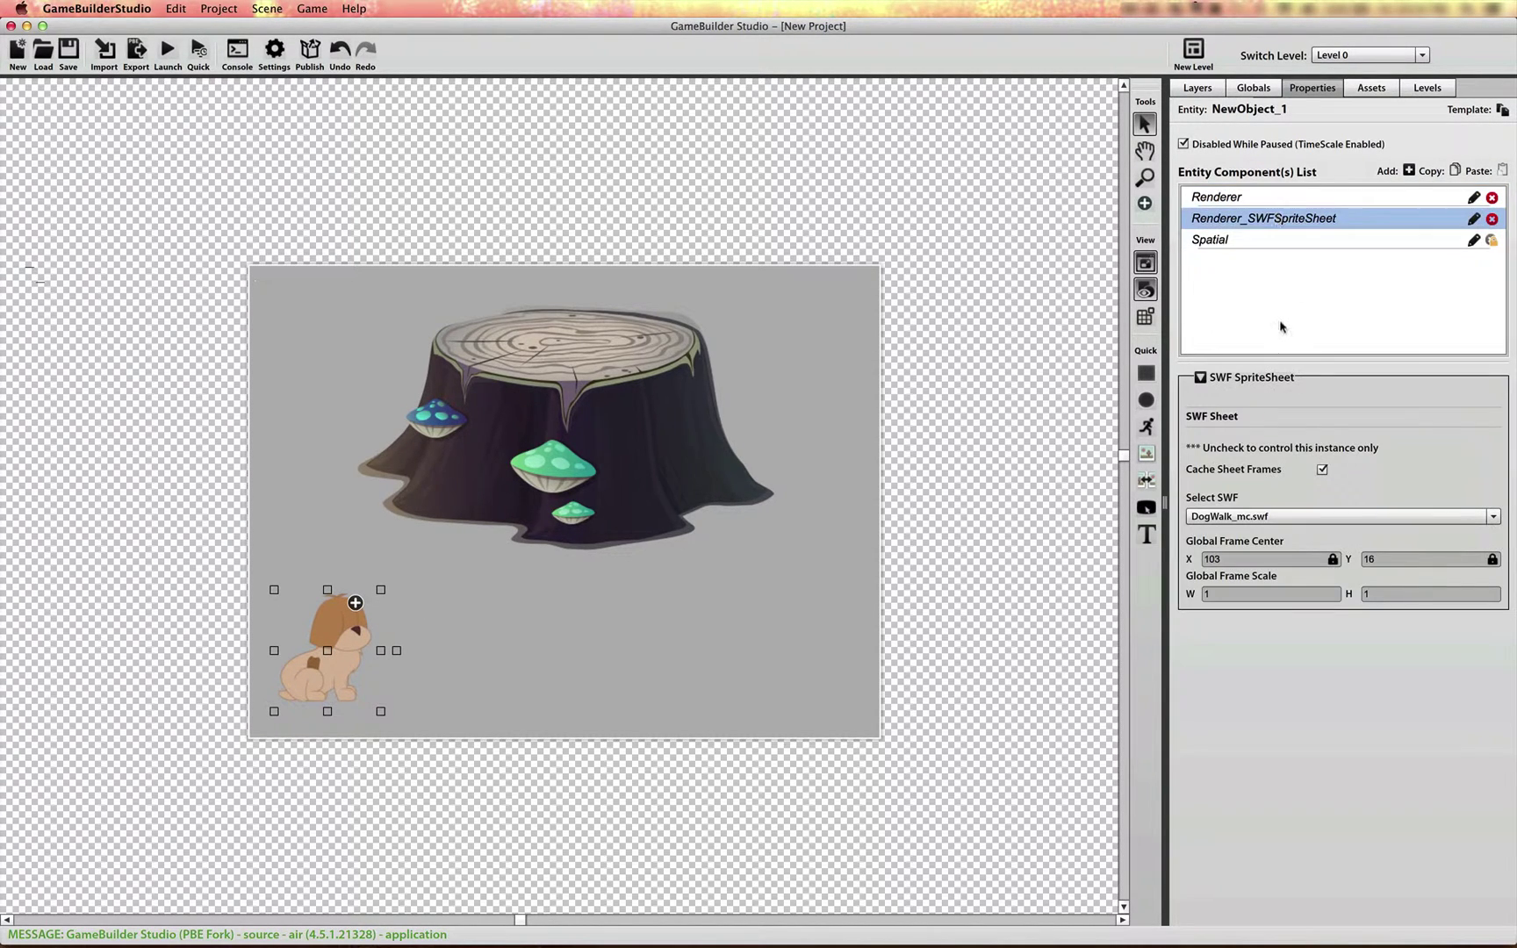
{"action": "left_click", "coordinate": [1216, 594]}
{"action": "type", "text": "3"}
{"action": "key", "text": "Tab"}
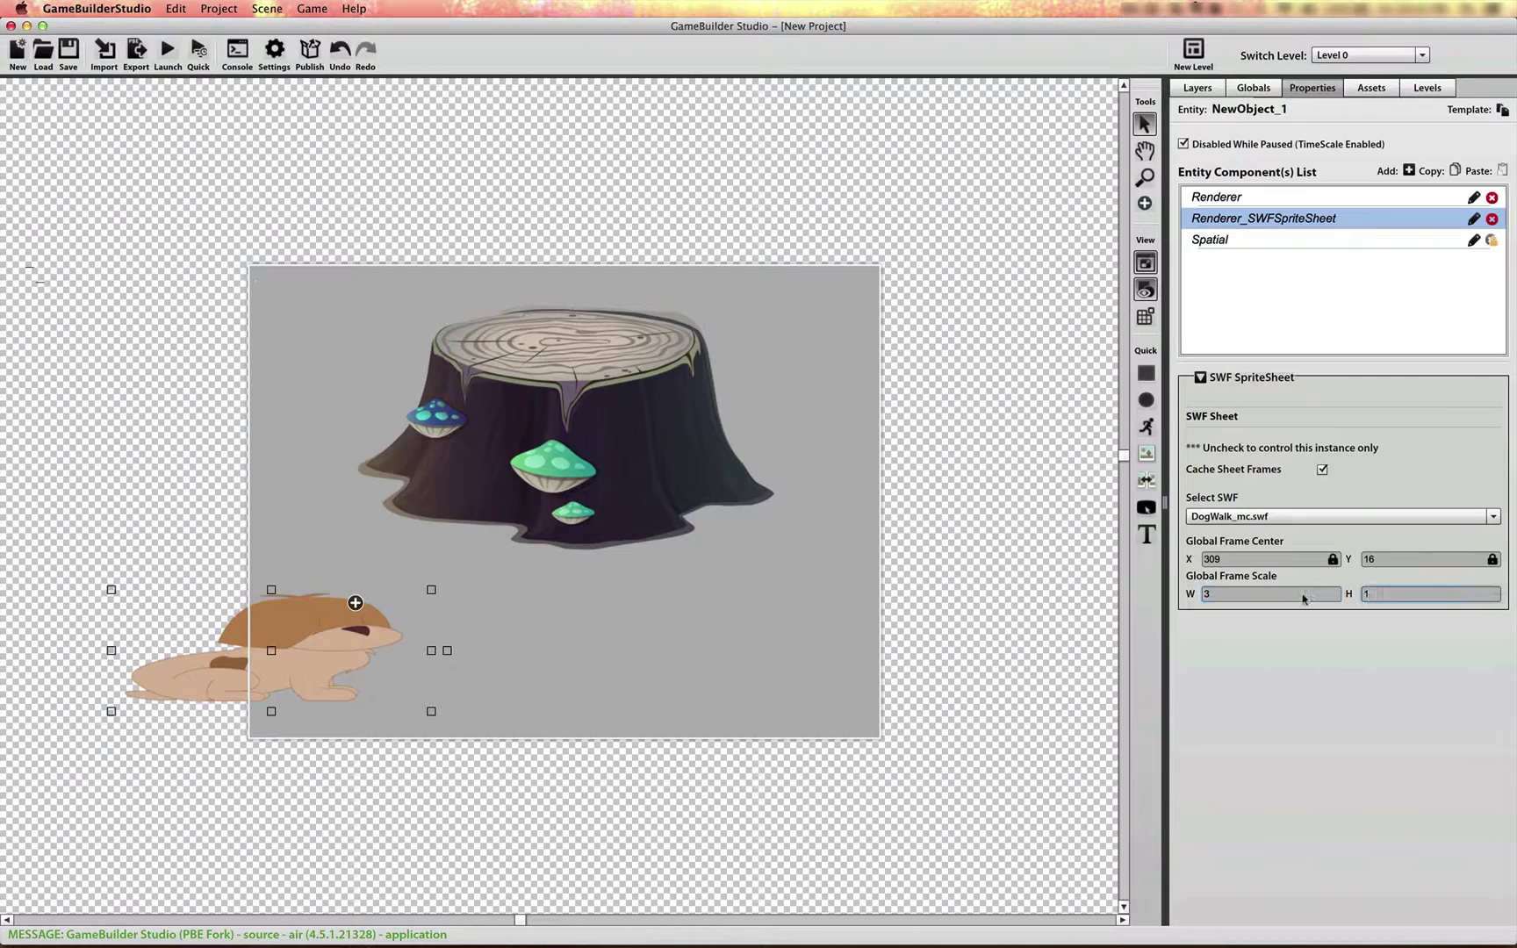
{"action": "type", "text": "3"}
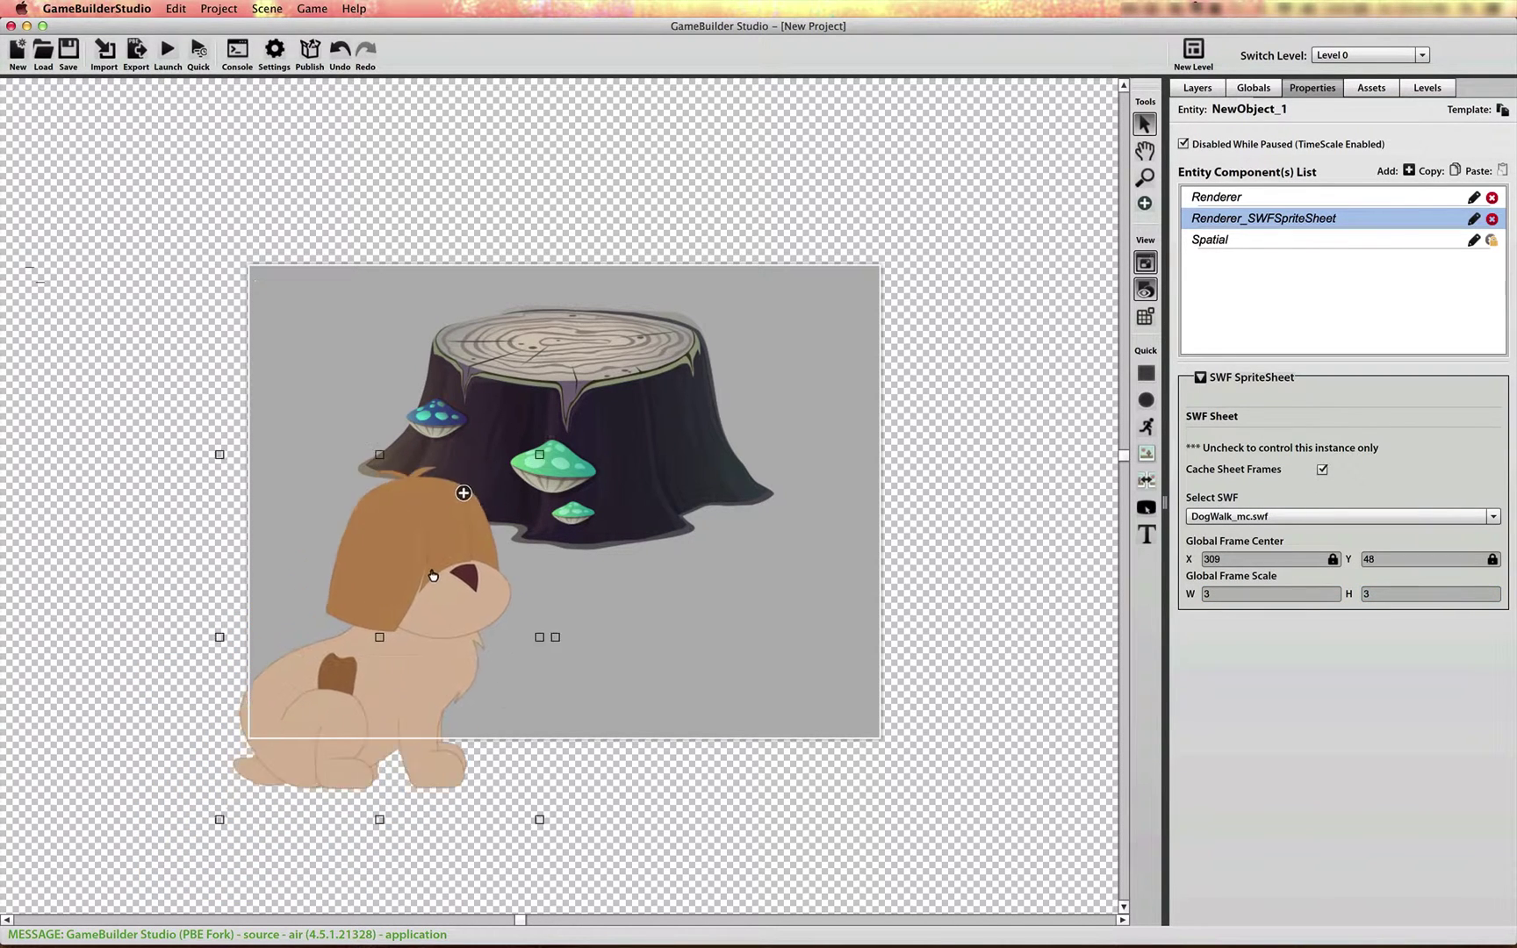
Move and resize the enlarged dog, then undo back to its original size.
{"action": "left_click_drag", "start_coordinate": [455, 537], "coordinate": [498, 510]}
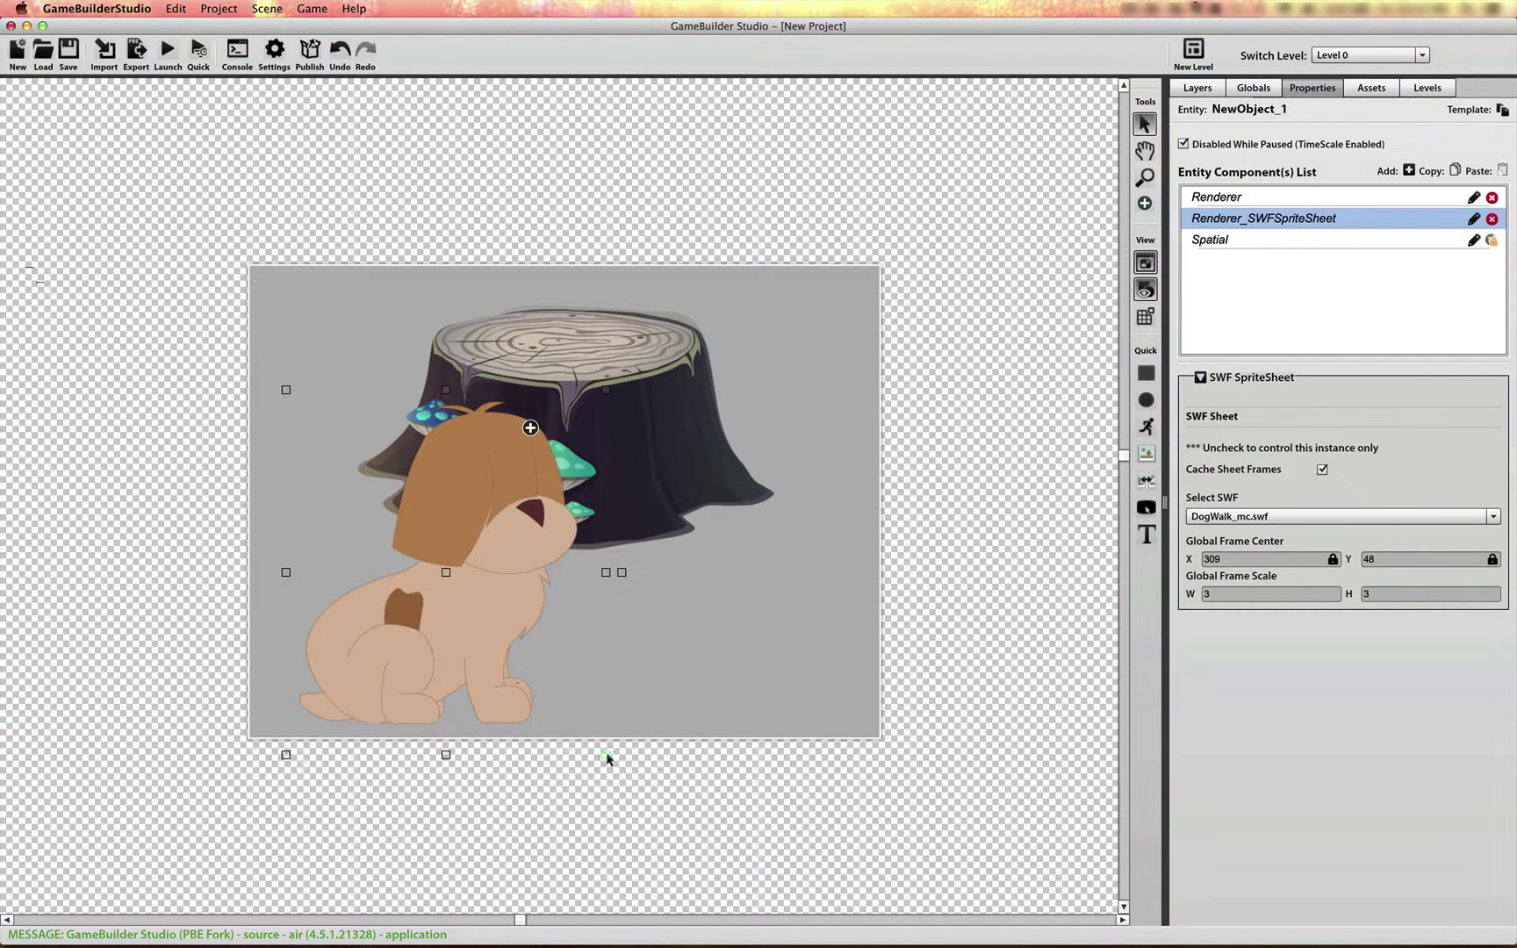
{"action": "left_click_drag", "start_coordinate": [608, 757], "coordinate": [959, 812]}
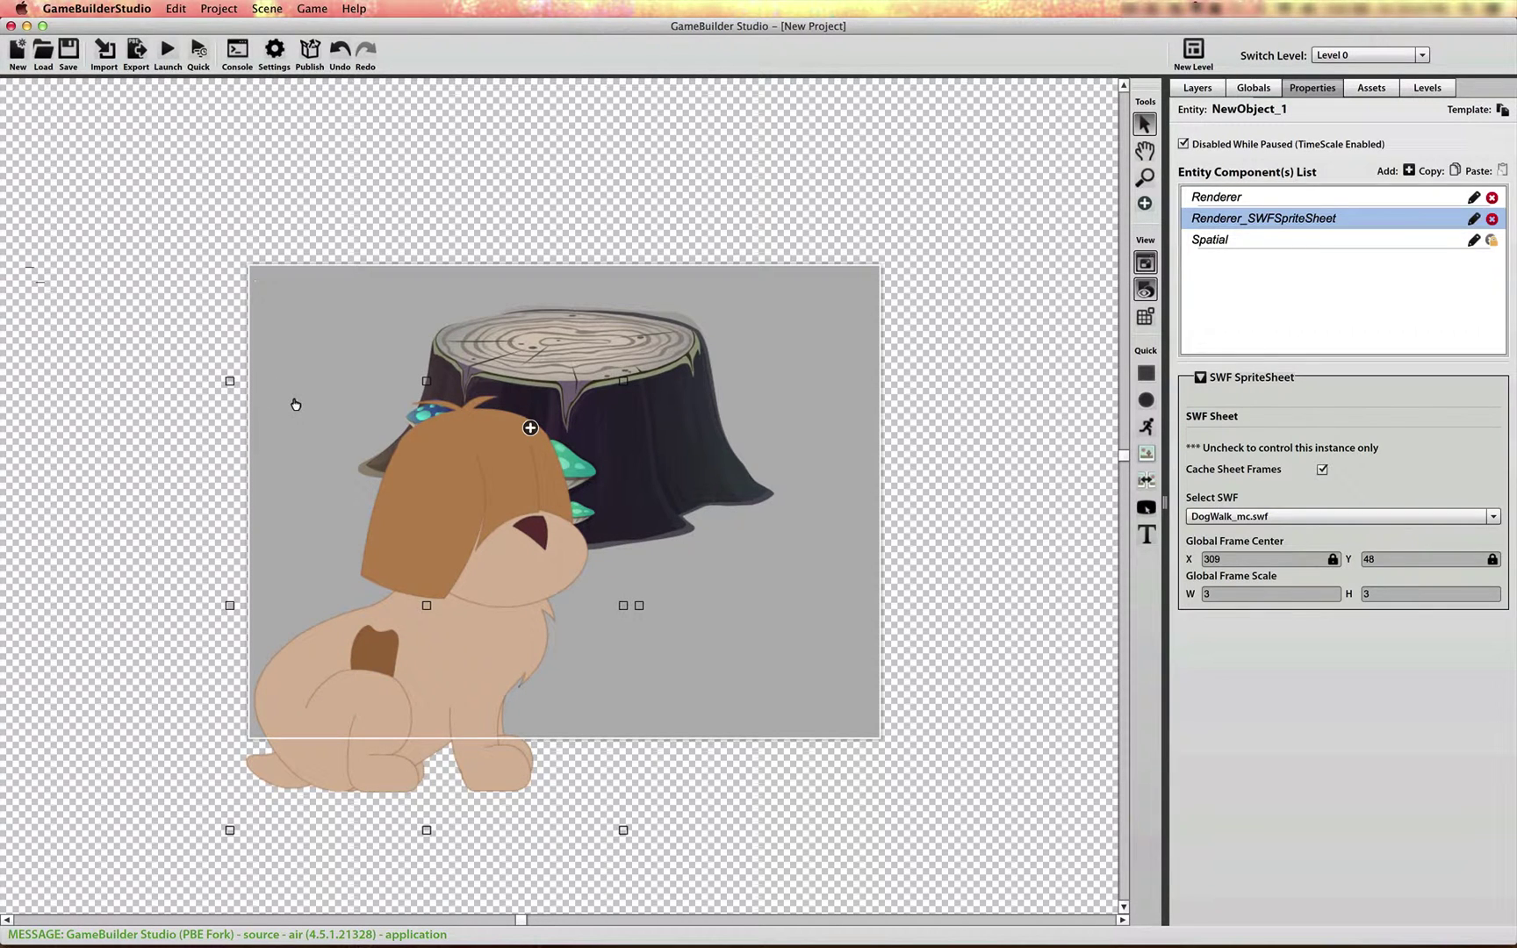
{"action": "key", "text": "super+z"}
{"action": "key", "text": "super+z"}
{"action": "key", "text": "super+z"}
{"action": "key", "text": "super+z"}
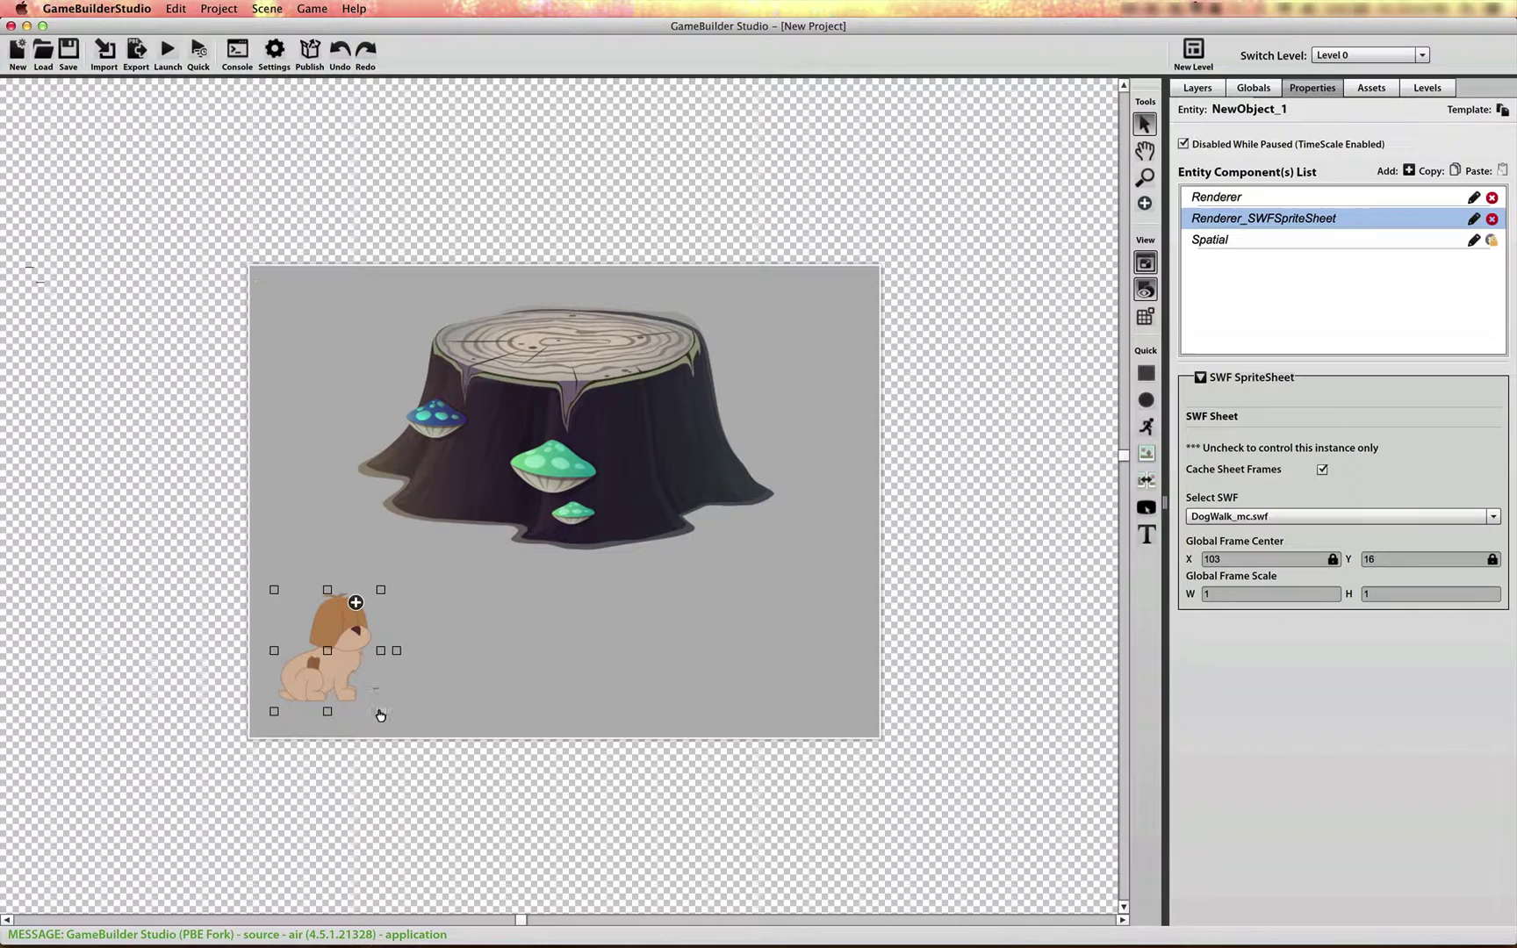
{"action": "left_click_drag", "start_coordinate": [380, 715], "coordinate": [421, 878]}
{"action": "left_click_drag", "start_coordinate": [327, 658], "coordinate": [523, 369]}
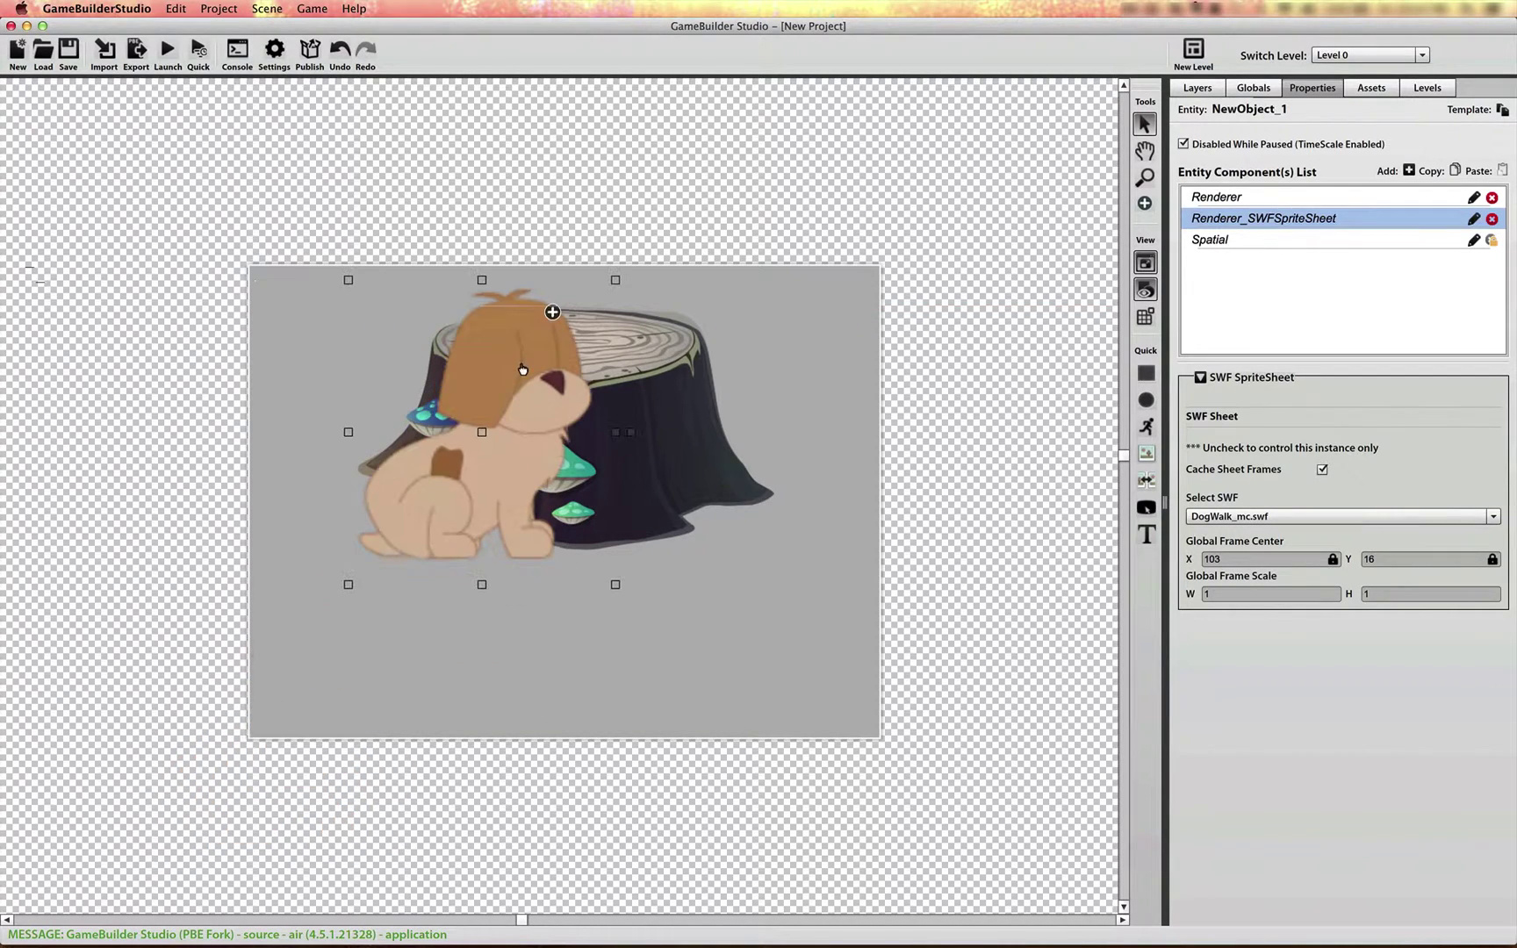
{"action": "left_click_drag", "start_coordinate": [614, 584], "coordinate": [851, 791]}
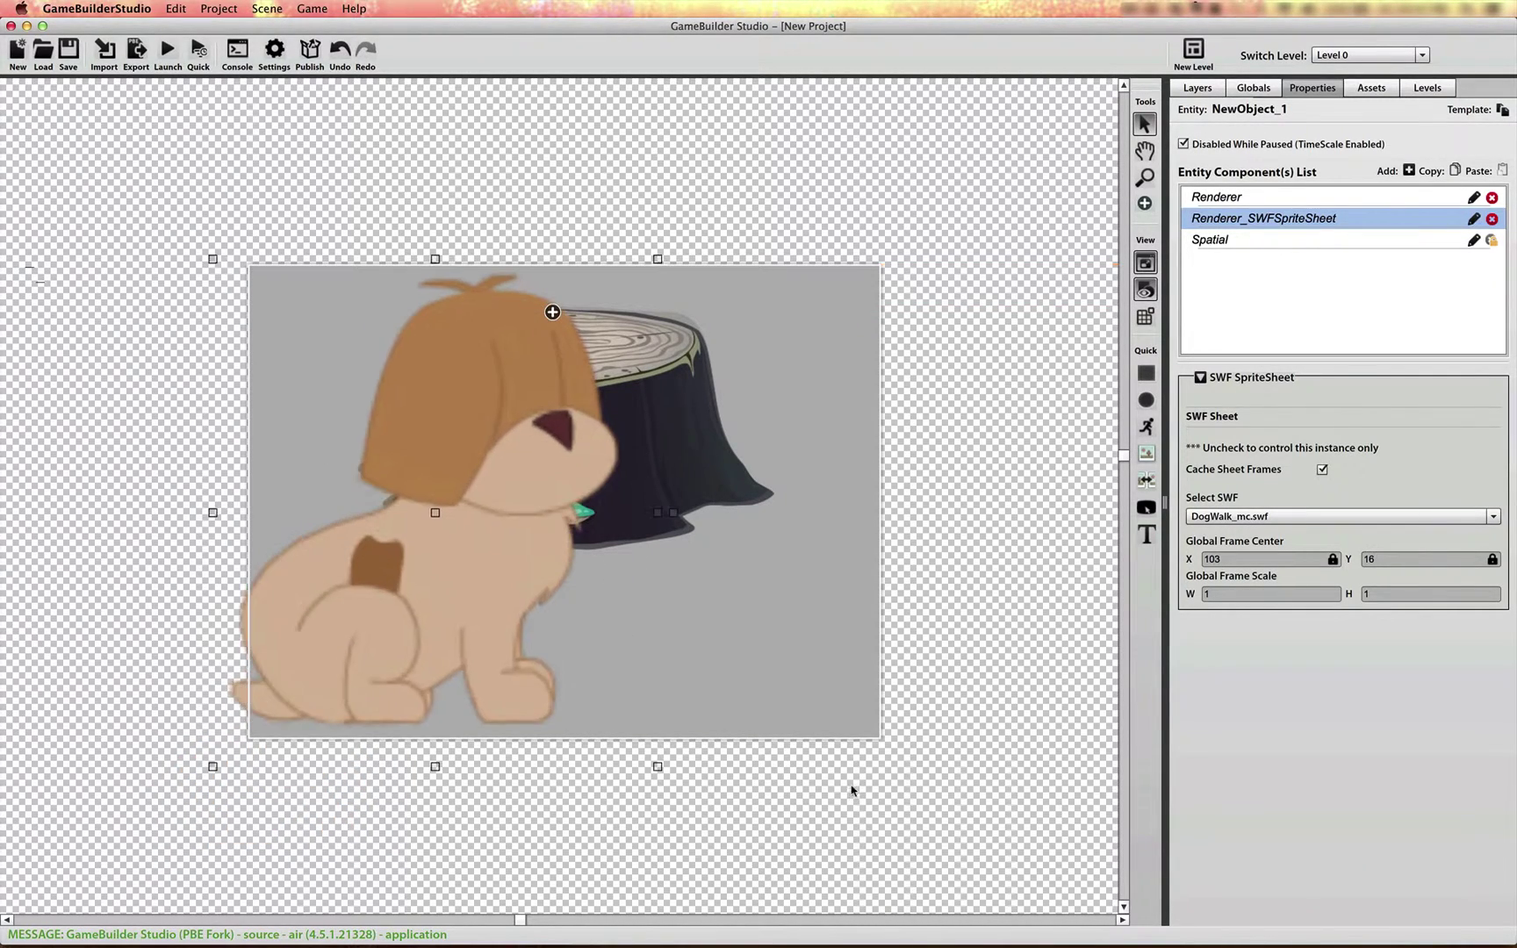
{"action": "left_click_drag", "start_coordinate": [469, 510], "coordinate": [557, 507]}
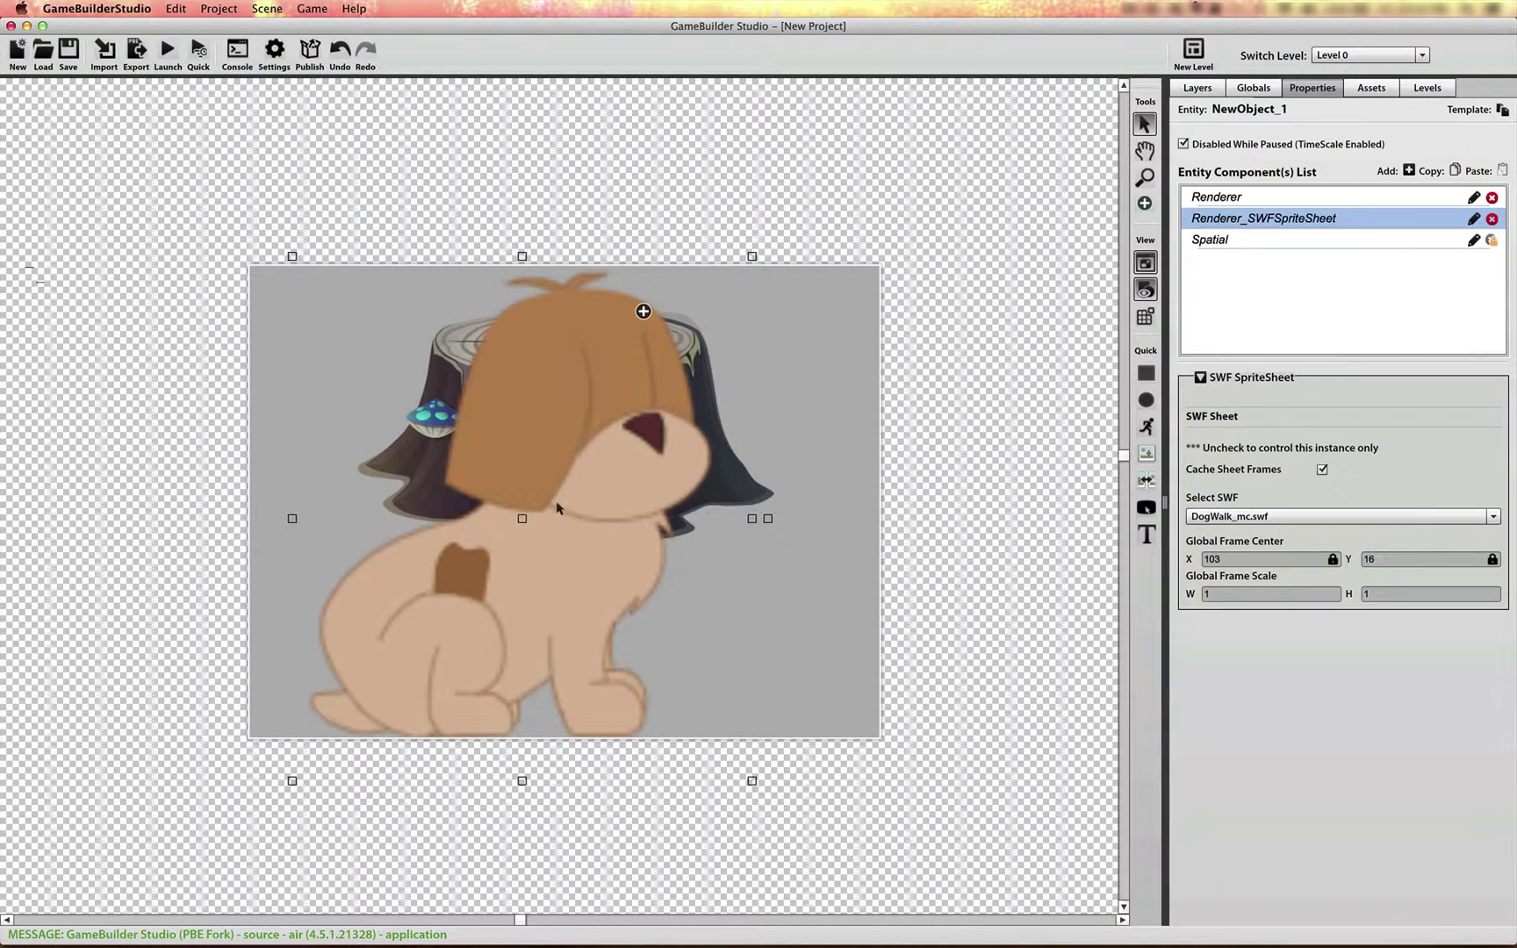
{"action": "key", "text": "super+z"}
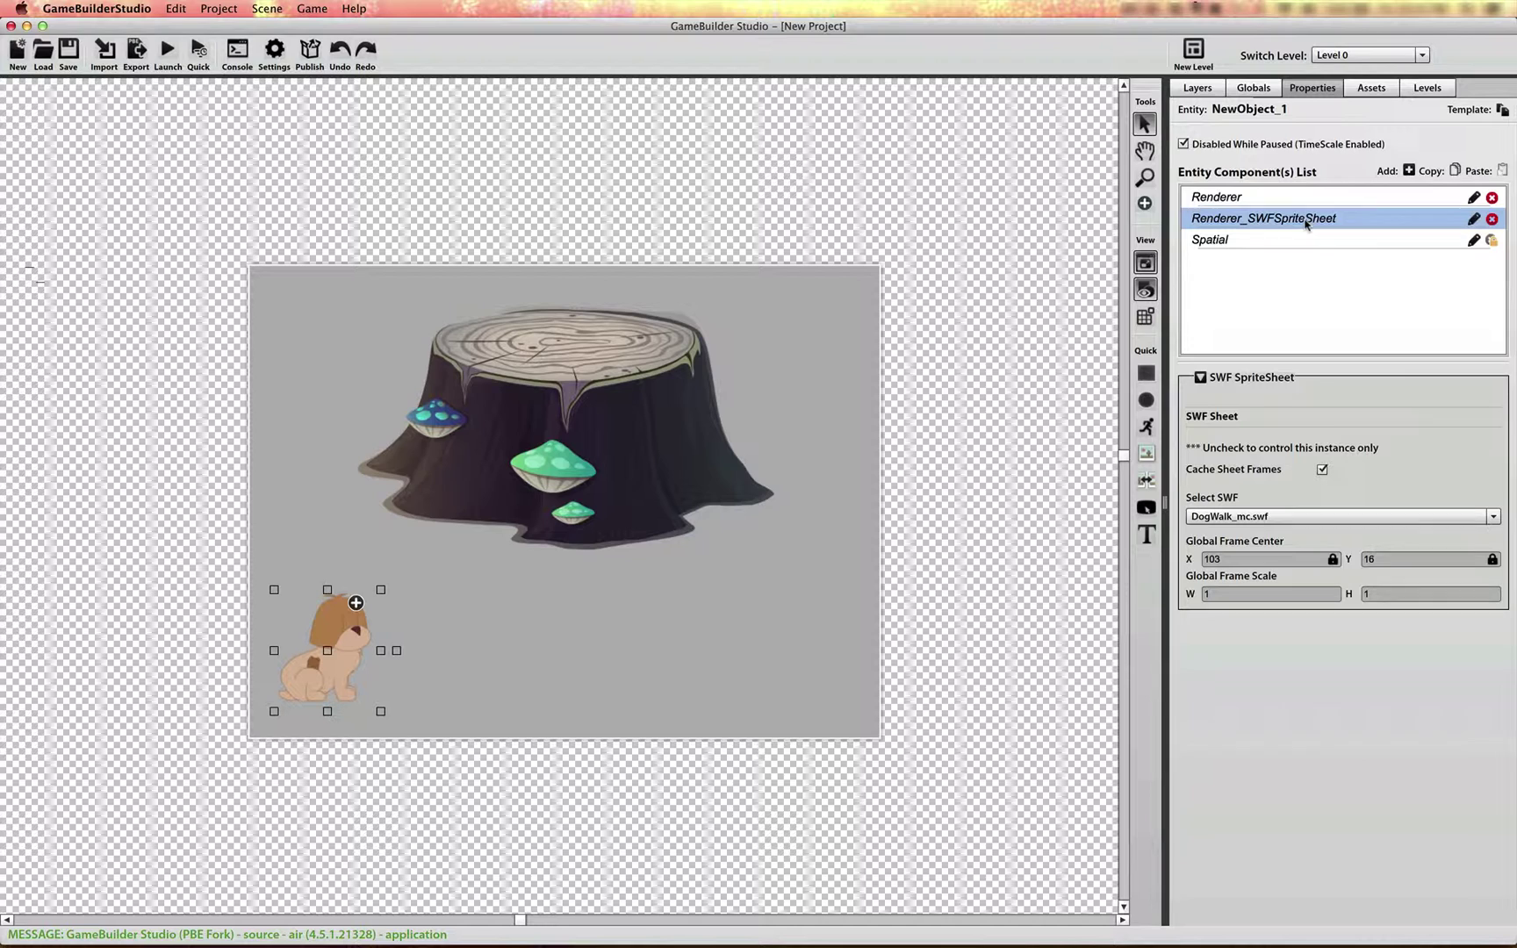
Select the tree stump and show its Renderer settings for TreeStump_mc.swf at 301.05 × 140.45.
{"action": "left_click", "coordinate": [610, 372]}
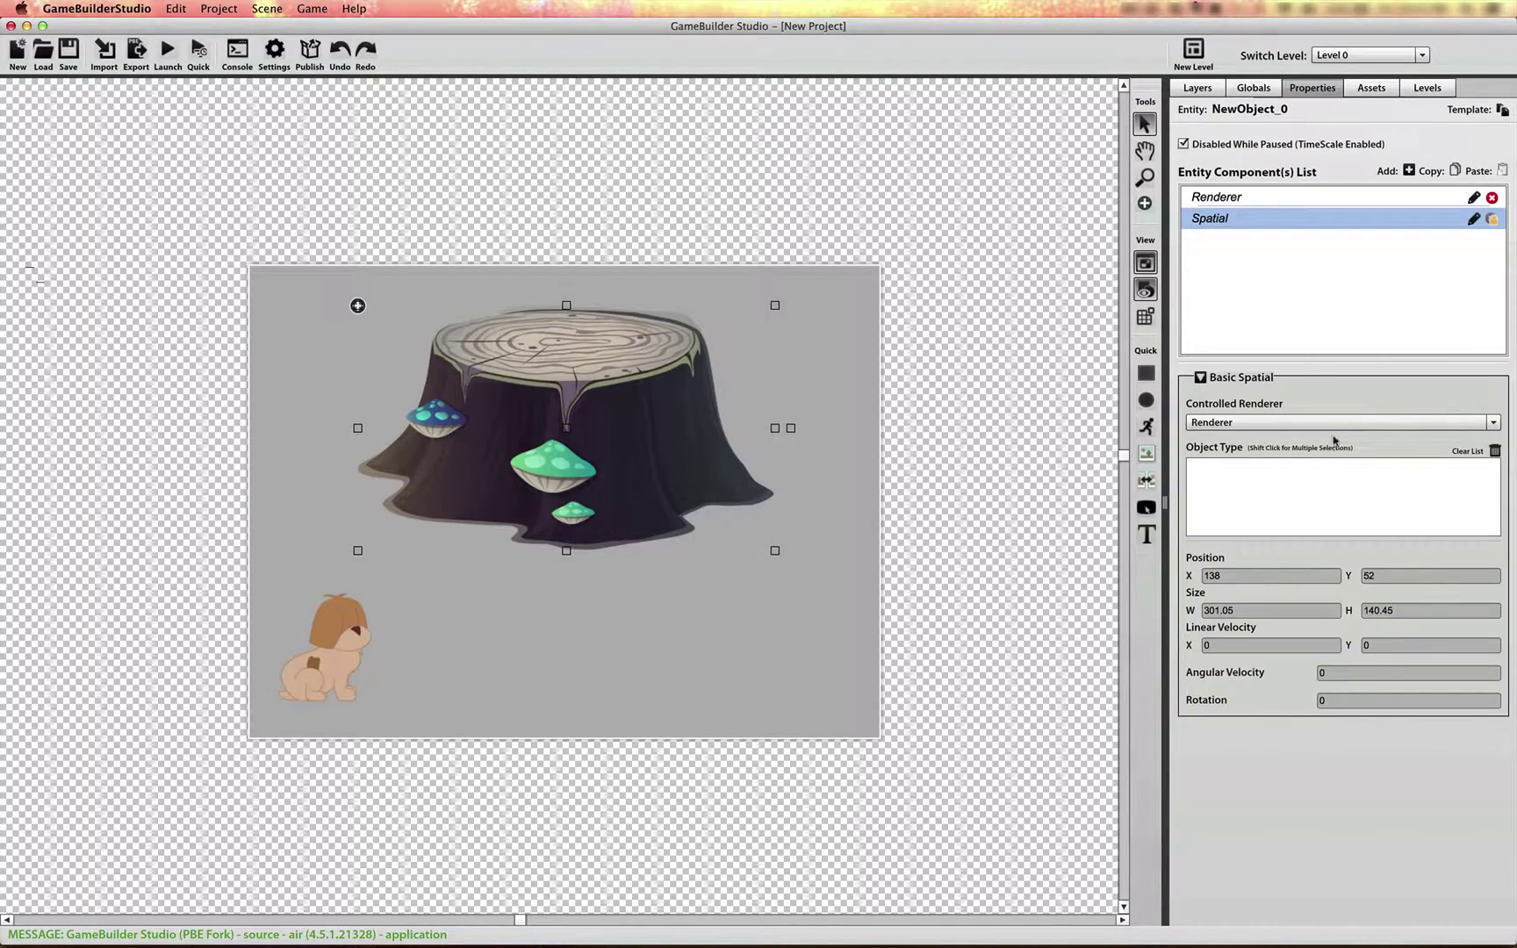
{"action": "left_click", "coordinate": [1255, 200]}
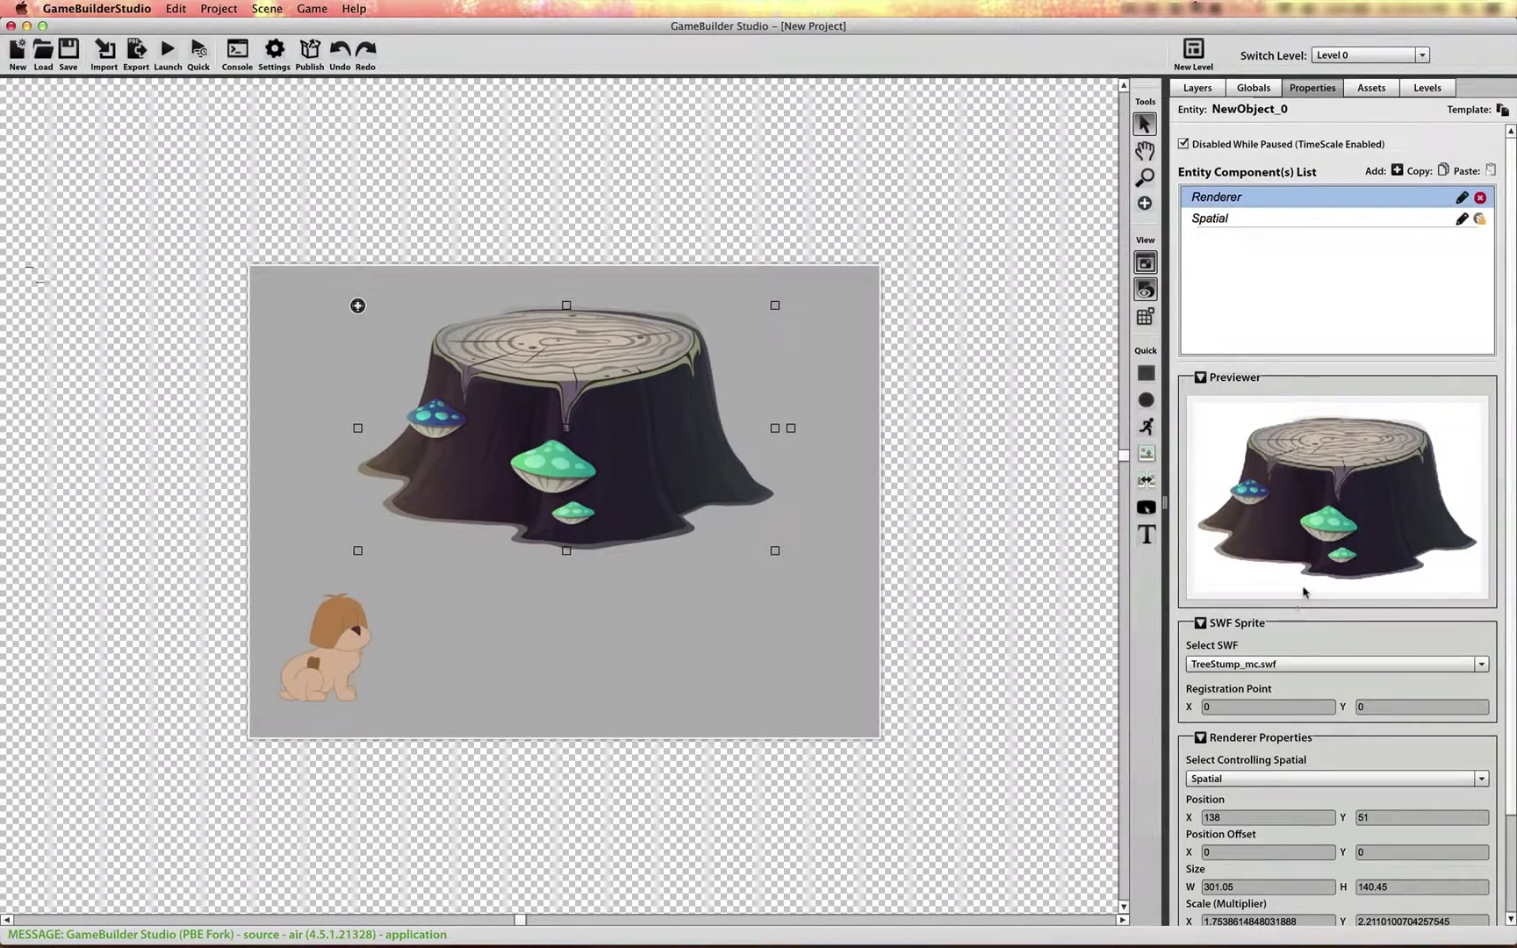